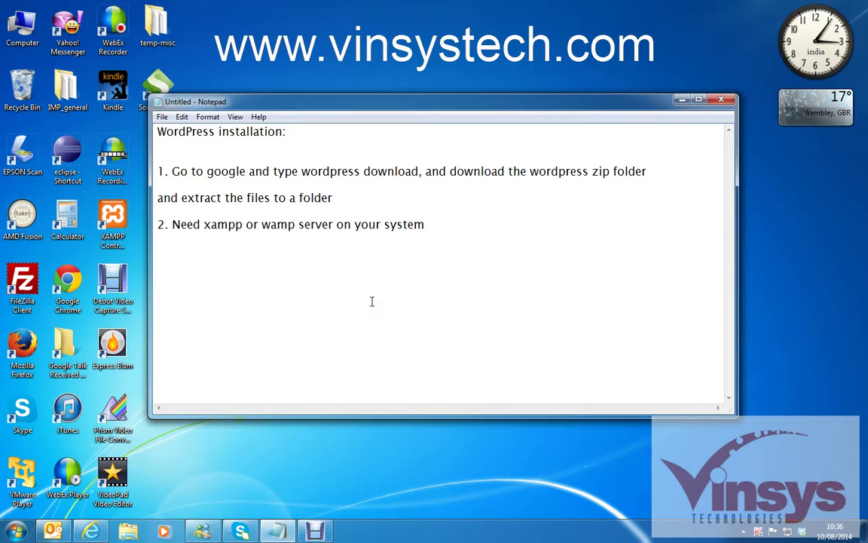
# - Check the xampp note, launch Chrome and search Google for 'wordpress download'
pyautogui.press('Down')
pyautogui.press('Right')
pyautogui.press('Right')
pyautogui.press('Right')
pyautogui.doubleClick(66, 287)
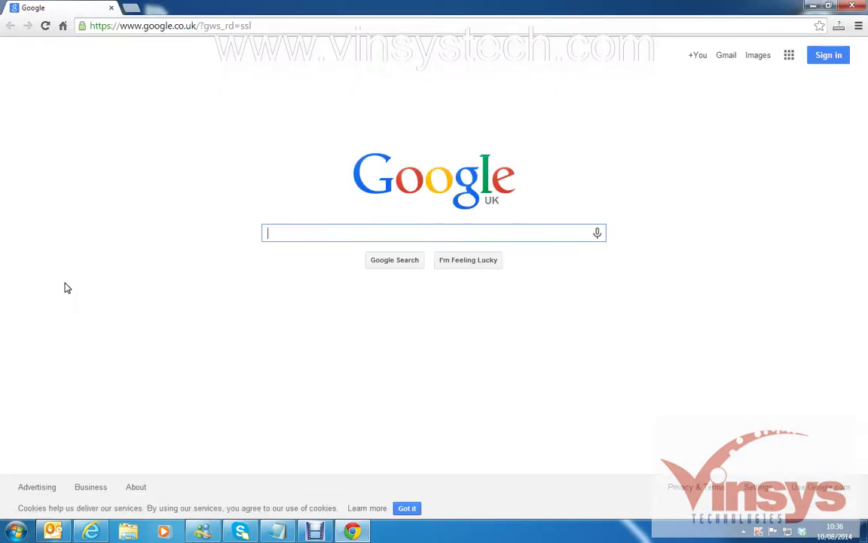
pyautogui.write('wordpress ')
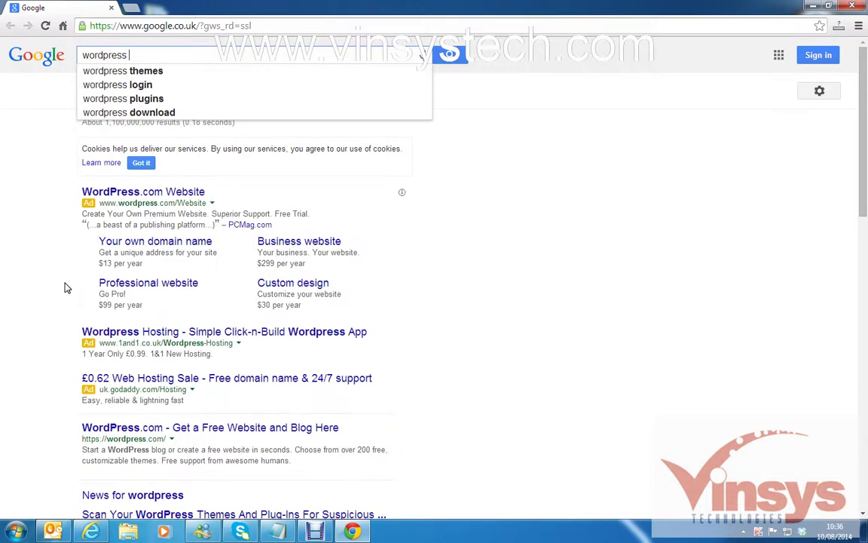
pyautogui.write('download')
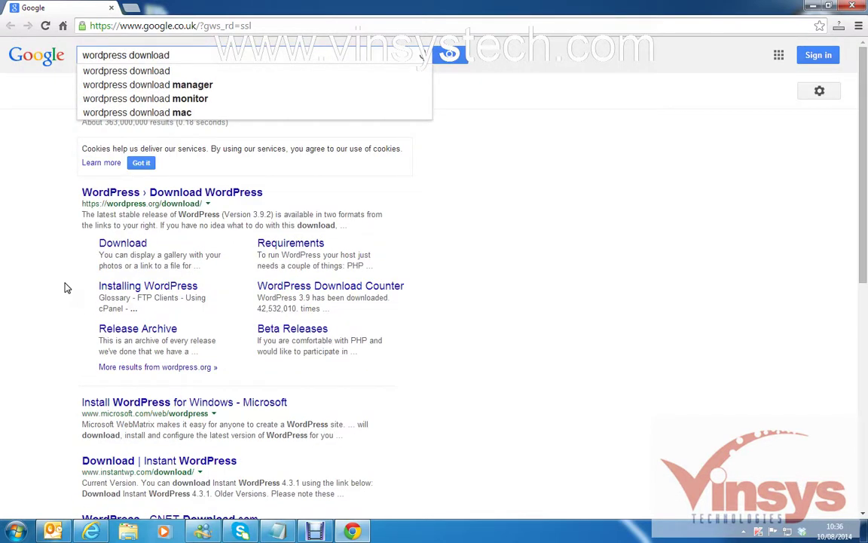
# - Open the wordpress.org download page for WordPress 3.9.2, declining to save a duplicate zip
pyautogui.click(183, 194)
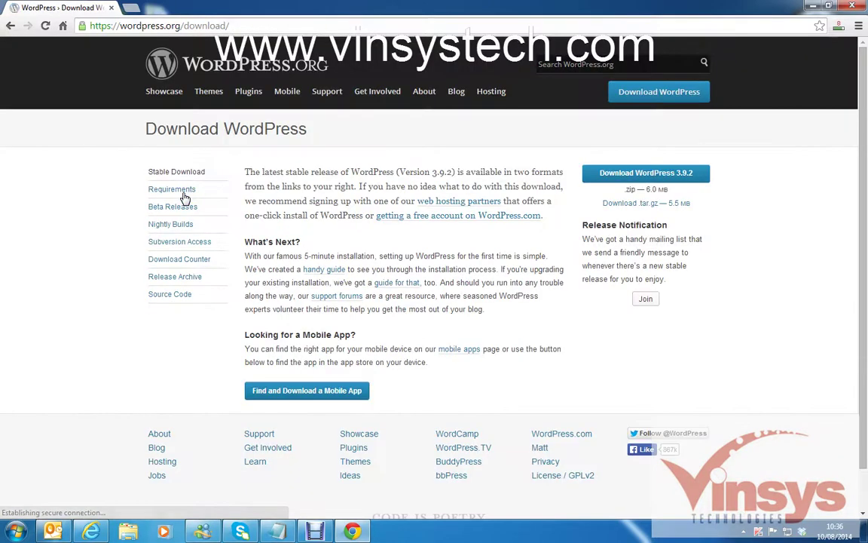
pyautogui.click(639, 174)
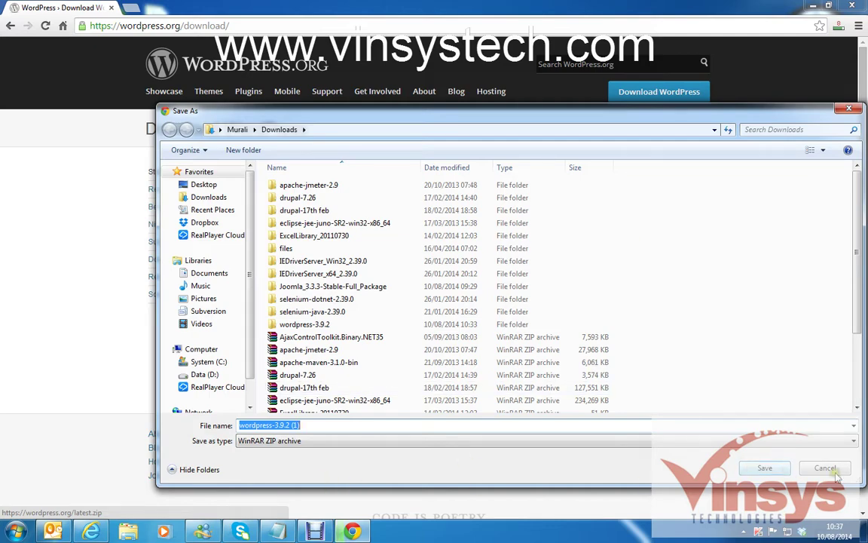
pyautogui.click(841, 469)
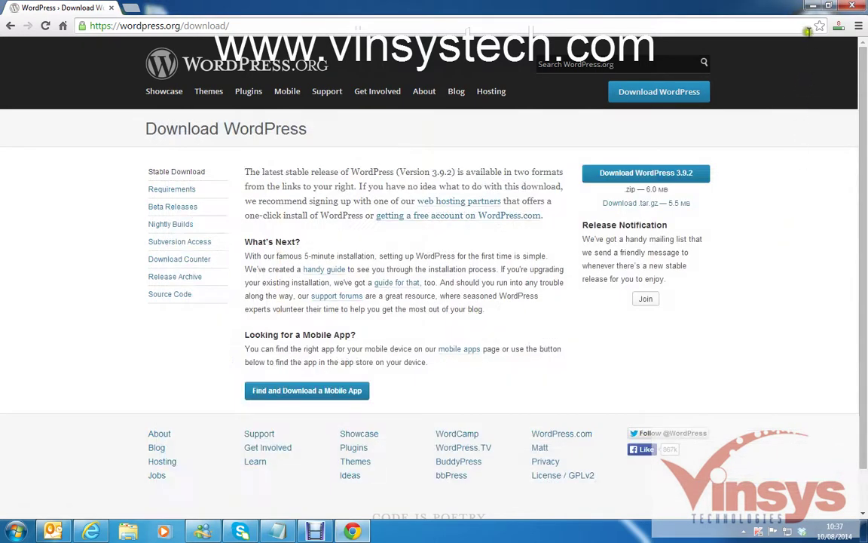
# - Minimize Chrome and open the Downloads folder through Computer
pyautogui.click(814, 6)
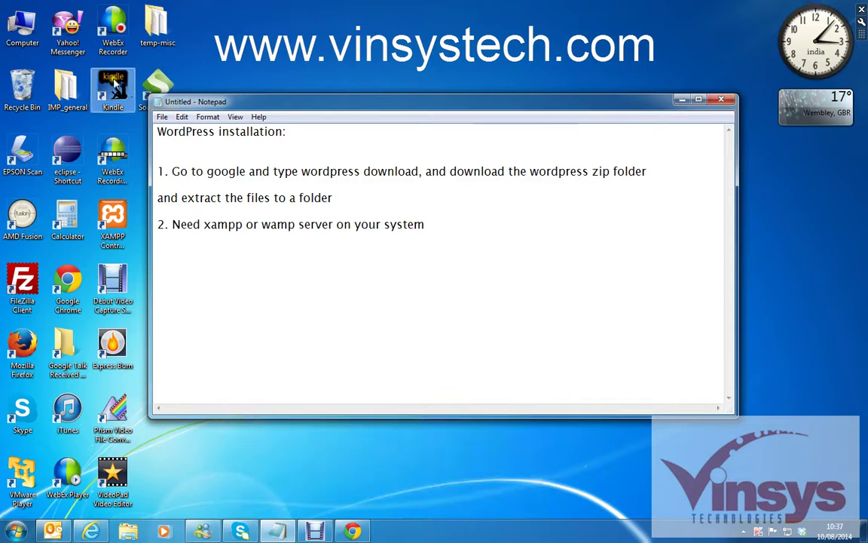
pyautogui.doubleClick(23, 34)
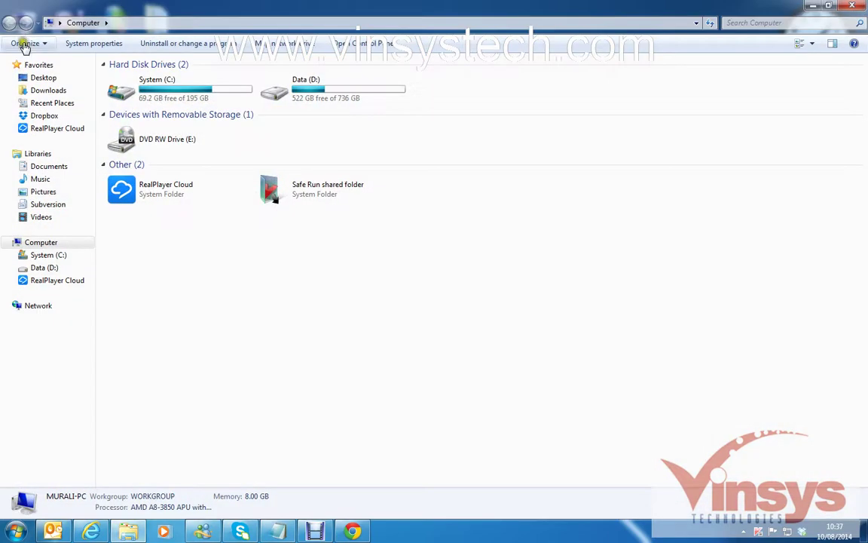
pyautogui.click(41, 91)
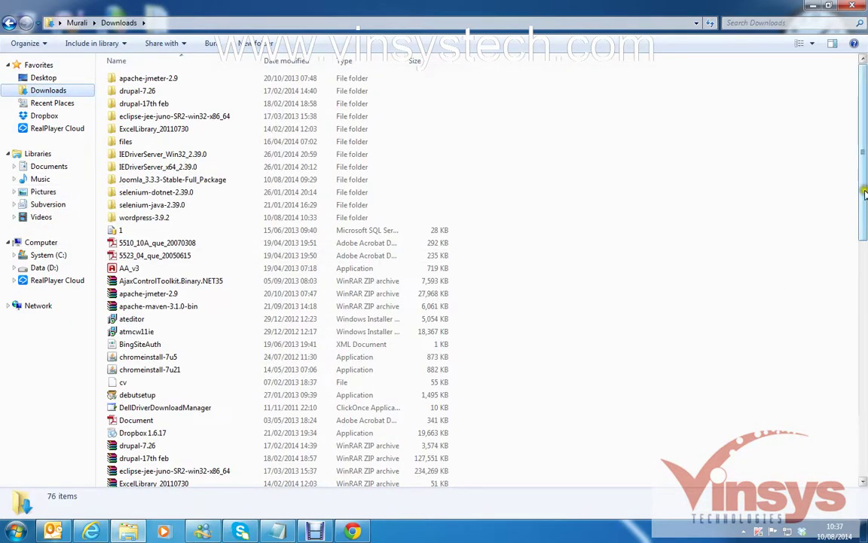
pyautogui.moveTo(865, 194); pyautogui.dragTo(865, 396)
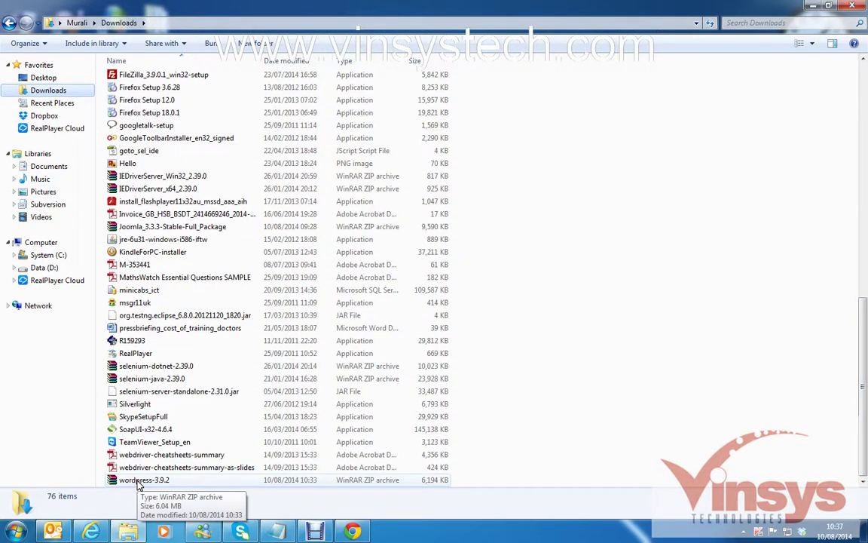
# - Extract wordpress-3.9.2.zip into a wordpress-3.9.2 folder and open its inner wordpress folder
pyautogui.click(138, 482)
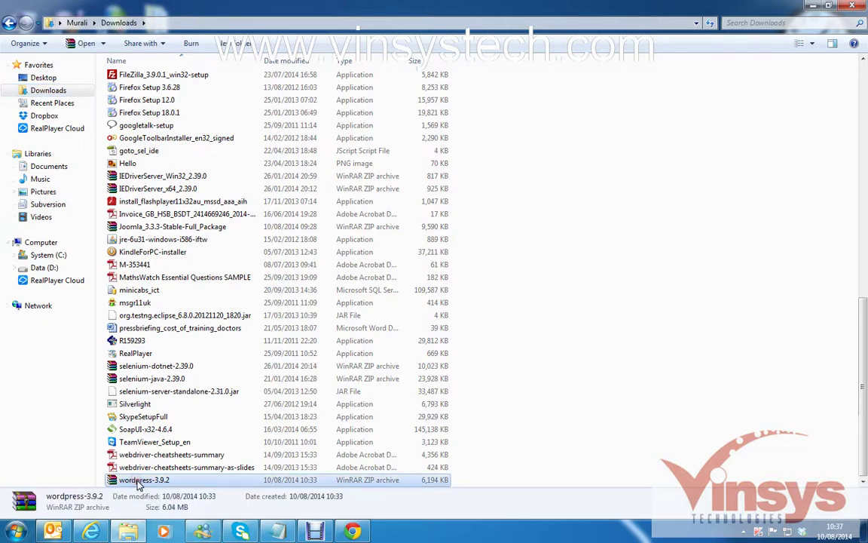
pyautogui.rightClick(138, 480)
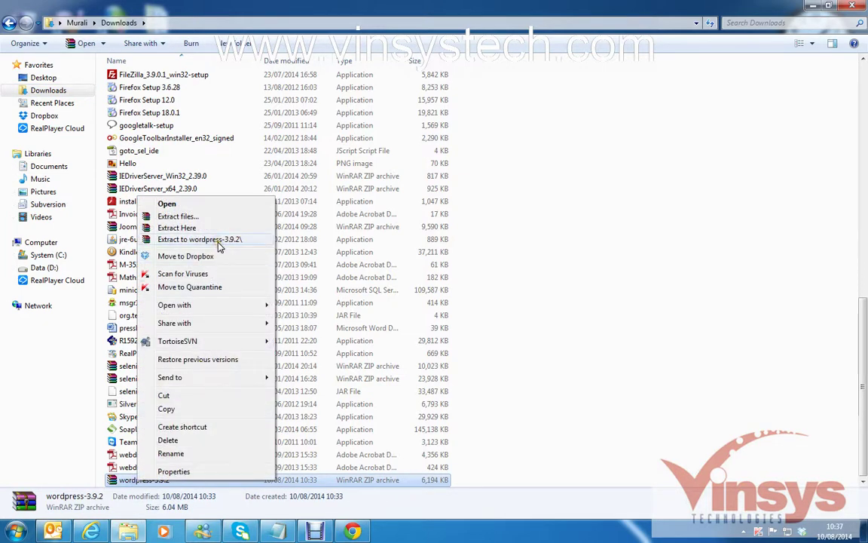
pyautogui.click(200, 239)
pyautogui.click(859, 143)
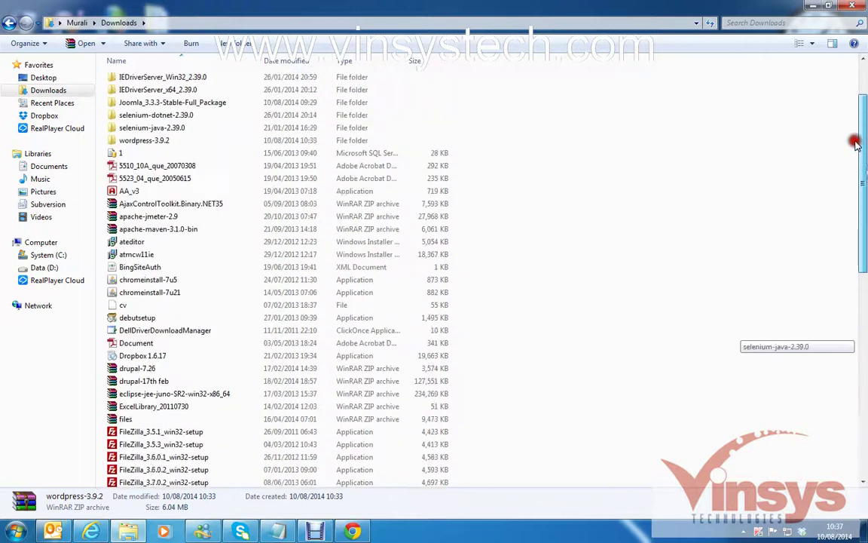
pyautogui.moveTo(856, 144); pyautogui.dragTo(854, 46)
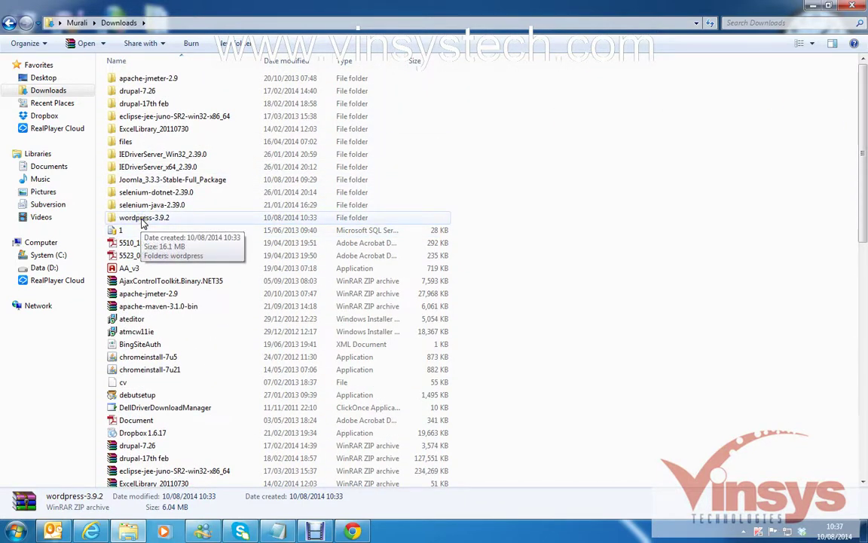
pyautogui.doubleClick(141, 218)
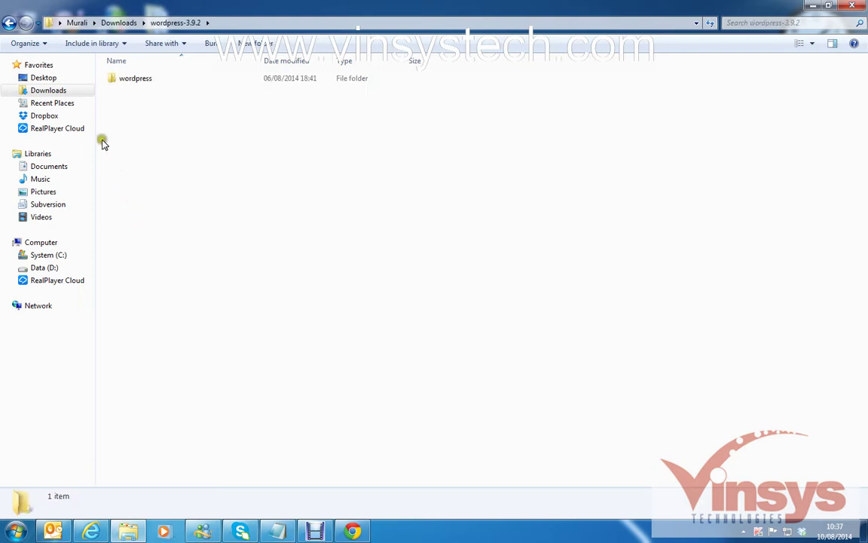
pyautogui.doubleClick(132, 80)
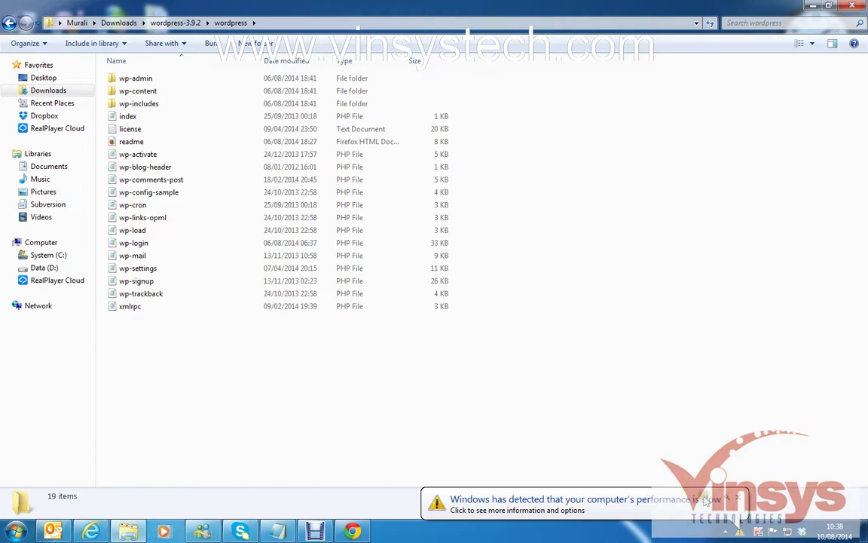
# - Dismiss the slow-performance balloon, glance at the installation notes, and select the wp-admin folder
pyautogui.click(739, 500)
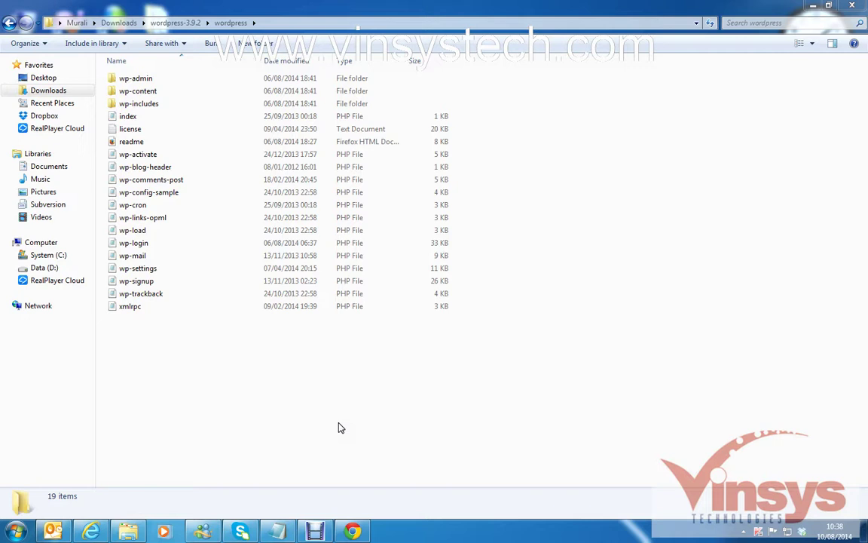
pyautogui.click(278, 532)
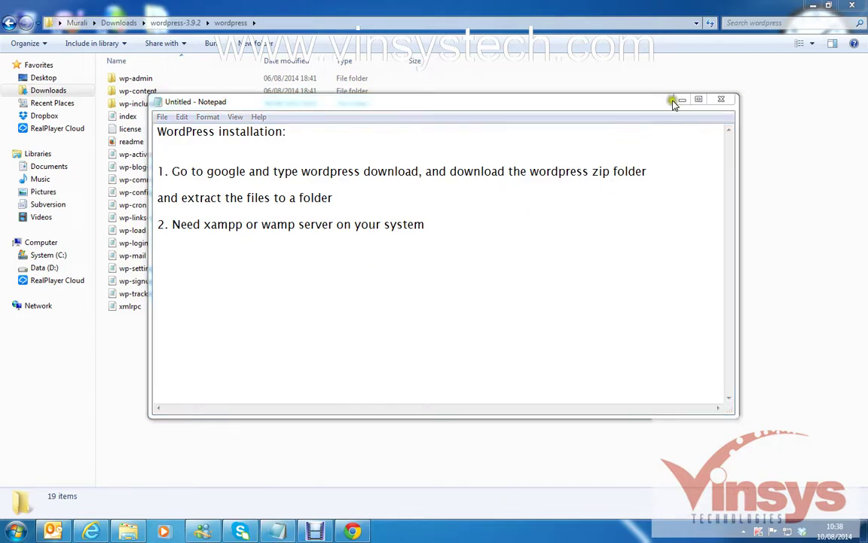
pyautogui.click(682, 99)
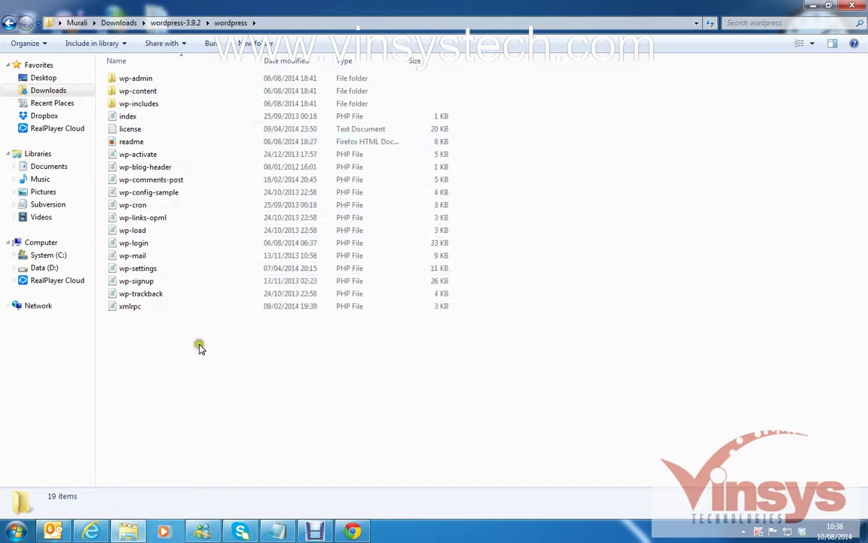
pyautogui.click(169, 83)
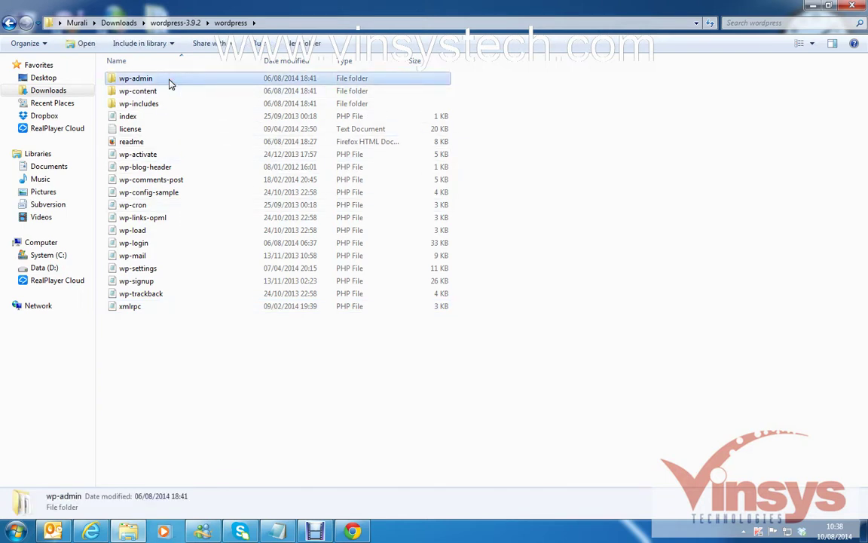
# - Select all 19 extracted WordPress items, then browse to the C:\xampp folder
pyautogui.hotkey('ctrl', 'a')
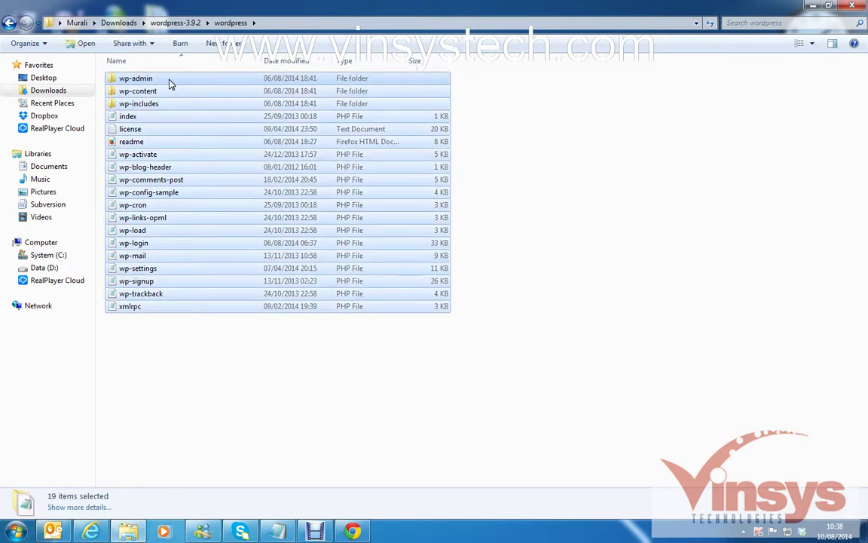
pyautogui.click(47, 255)
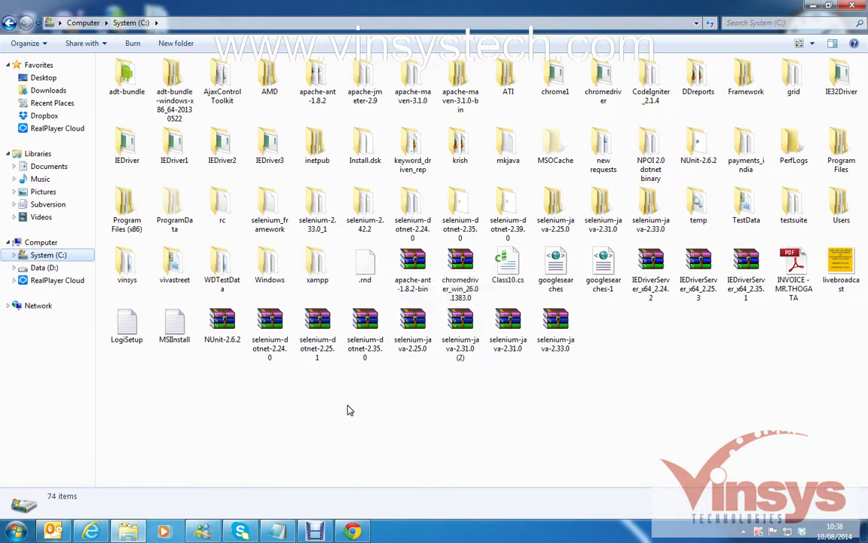
pyautogui.doubleClick(317, 273)
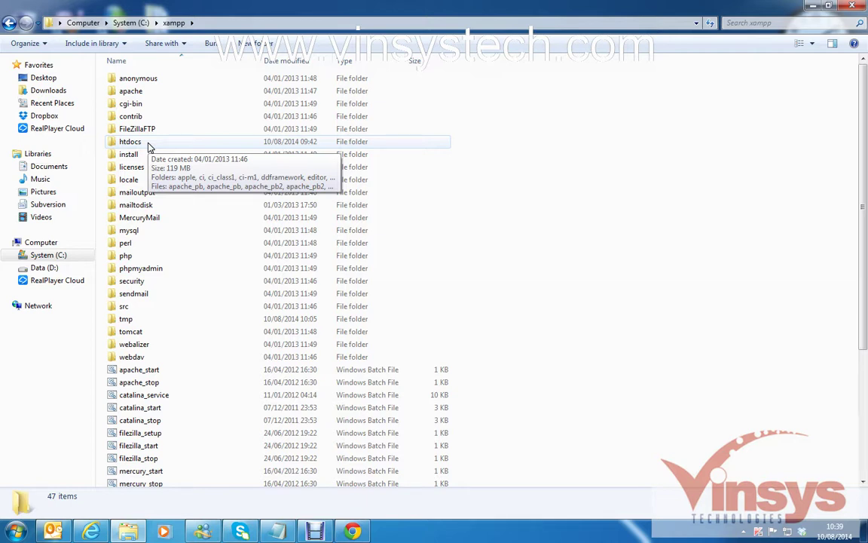
# - In C:\xampp\htdocs, add a new folder named wp-murali and open the empty folder
pyautogui.doubleClick(148, 143)
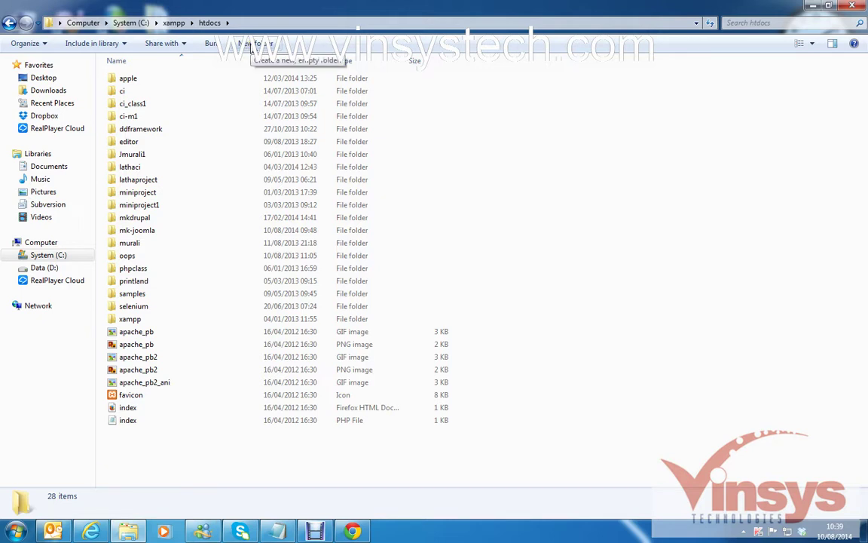
pyautogui.click(251, 44)
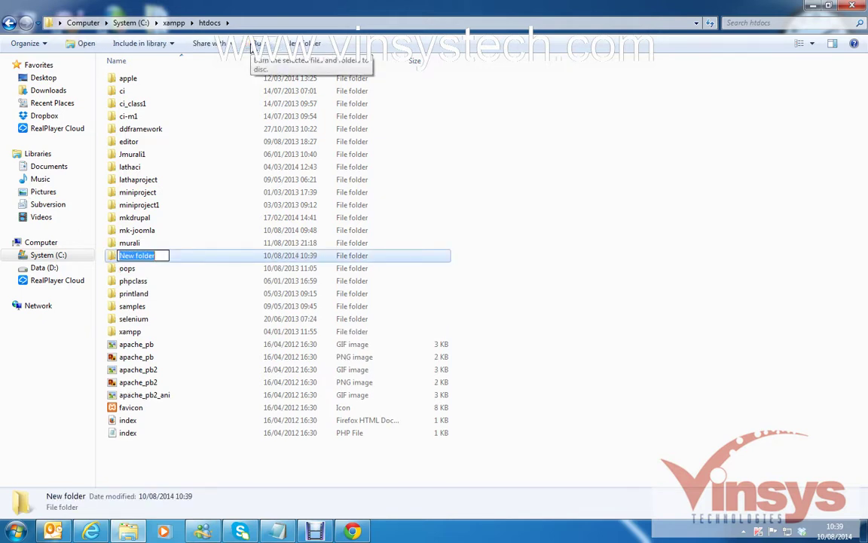
pyautogui.write('wp')
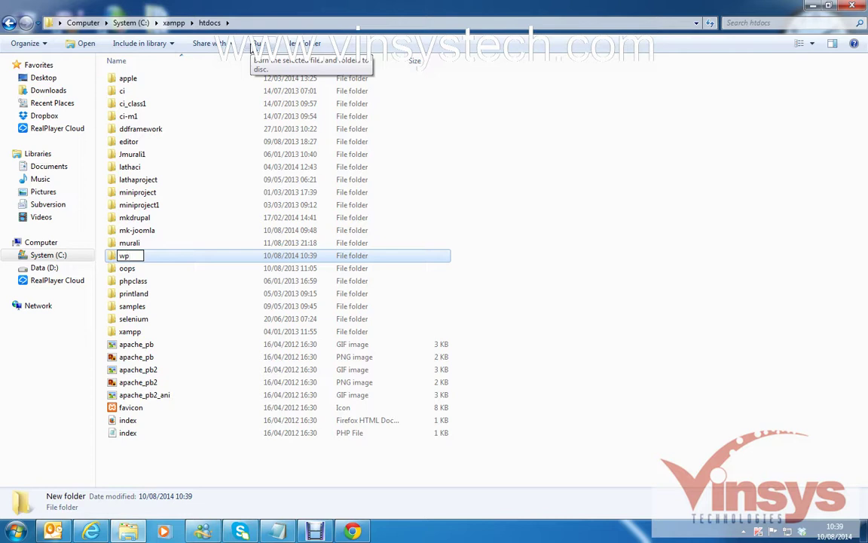
pyautogui.write('-murali')
pyautogui.click(699, 370)
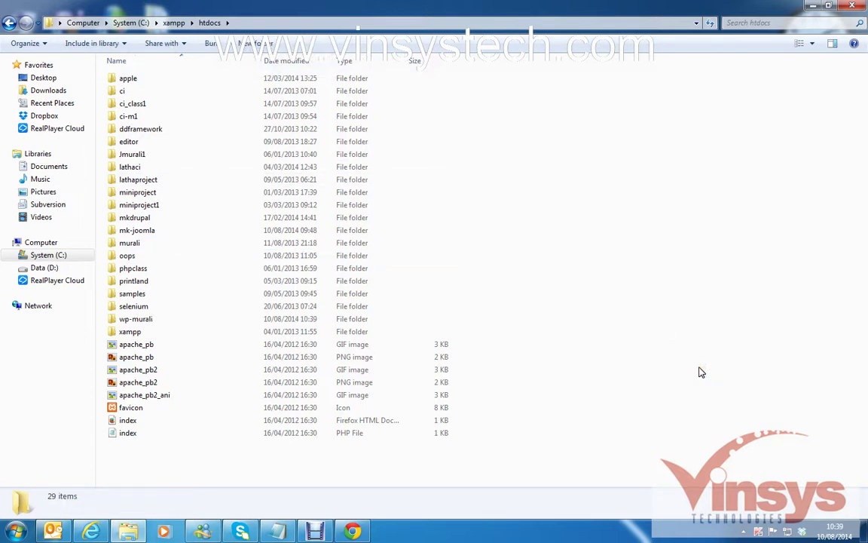
pyautogui.doubleClick(160, 321)
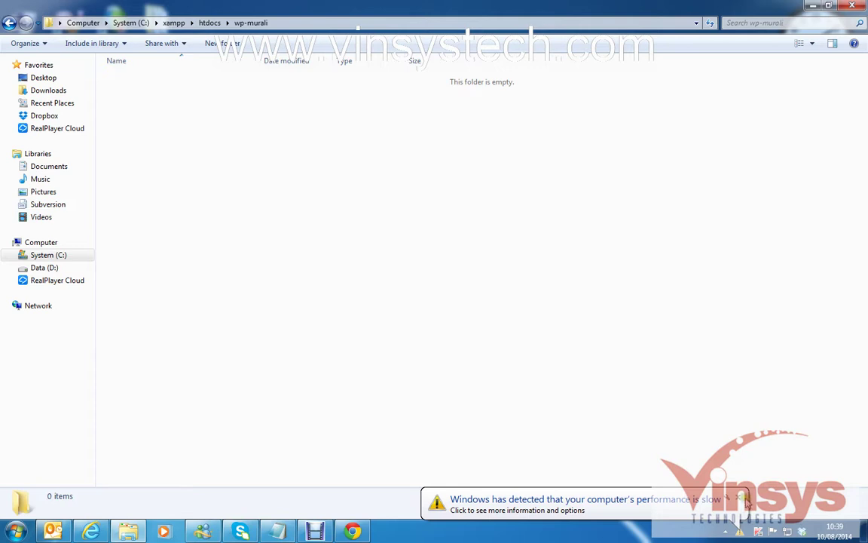
# - Select all 19 items in Downloads\wordpress-3.9.2\wordpress for copying
pyautogui.click(735, 498)
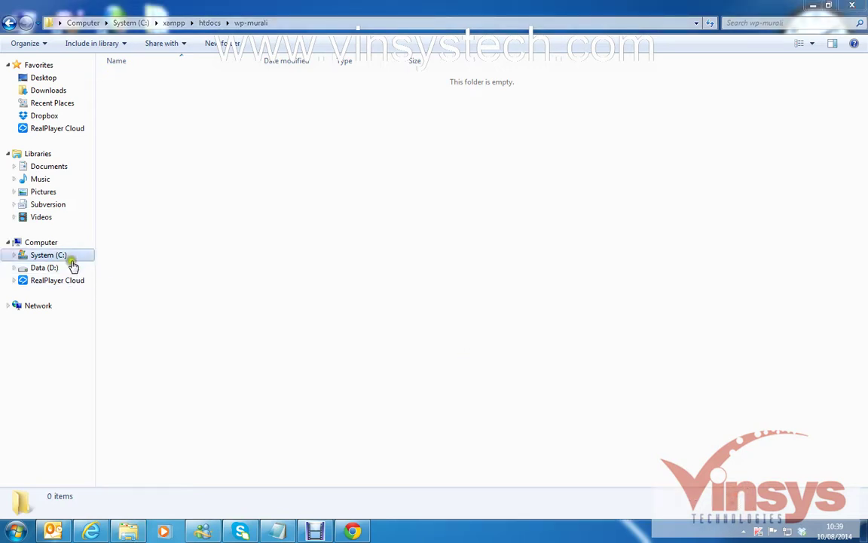
pyautogui.click(50, 90)
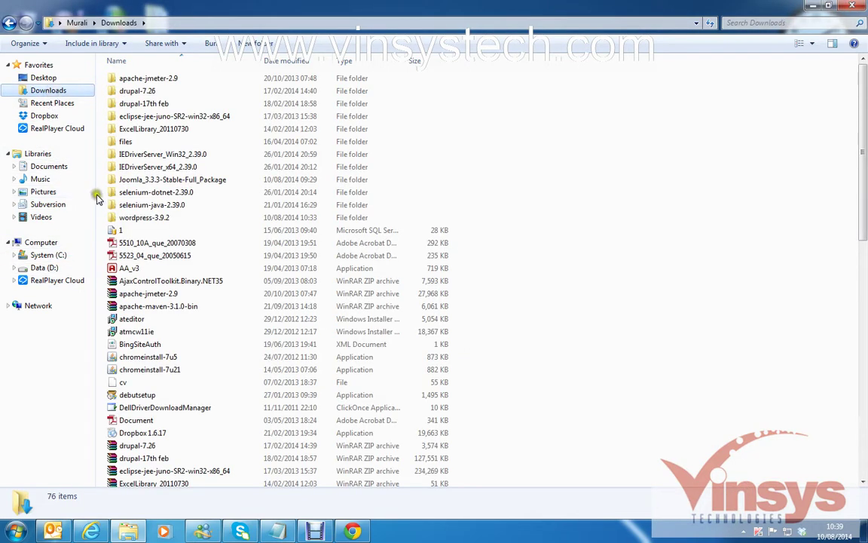
pyautogui.doubleClick(142, 220)
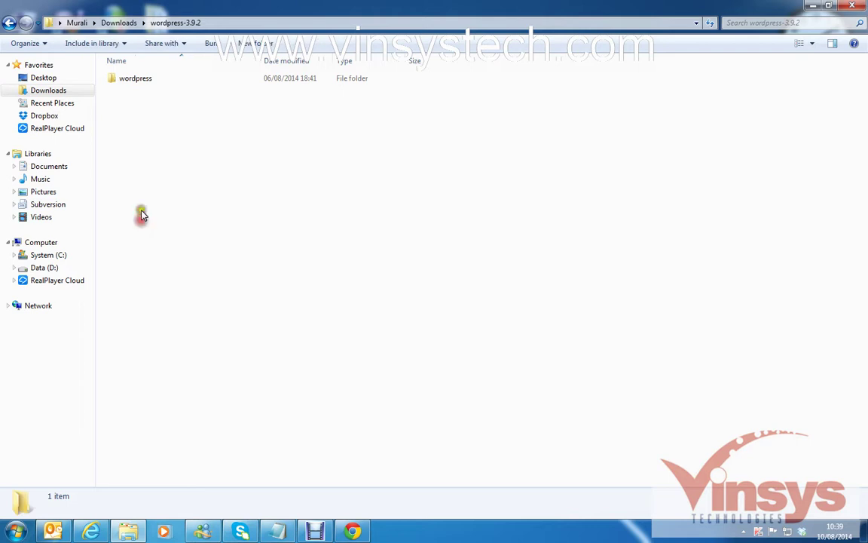
pyautogui.doubleClick(135, 77)
pyautogui.click(137, 78)
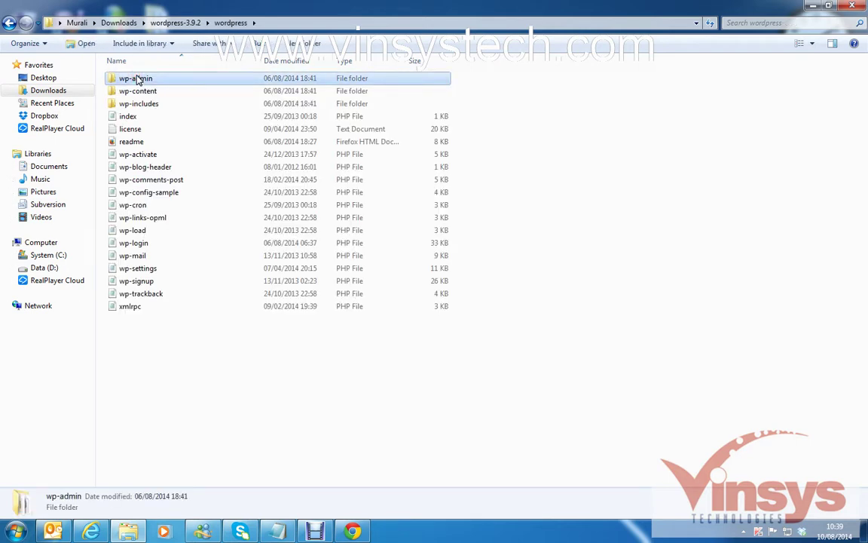
pyautogui.hotkey('ctrl', 'a')
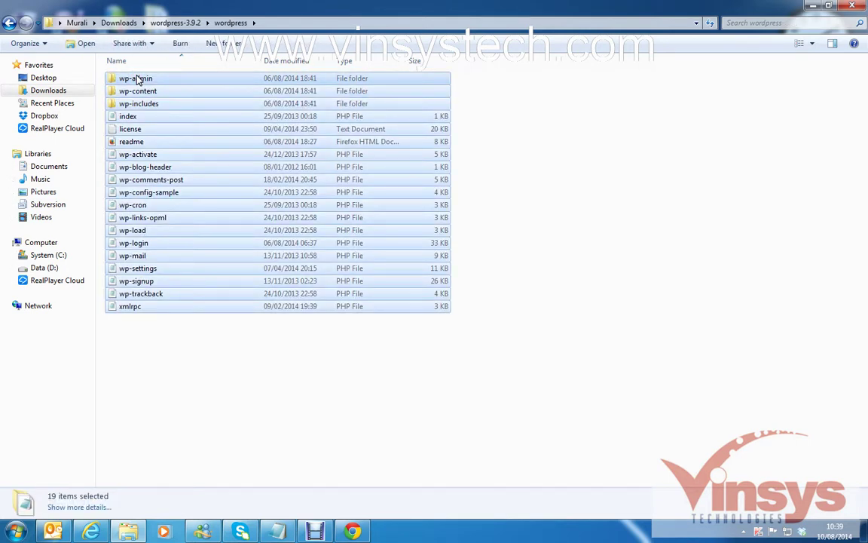
# - Paste the WordPress files into C:\xampp\htdocs\wp-murali
pyautogui.click(59, 256)
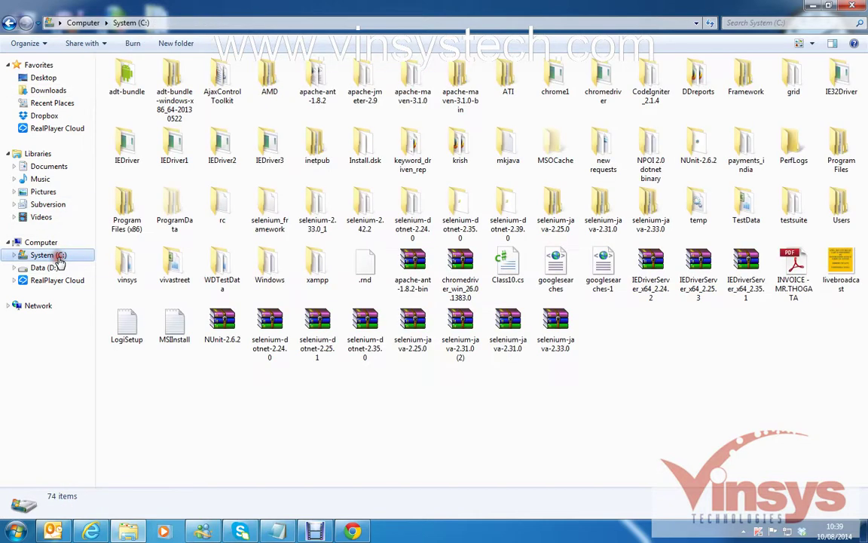
pyautogui.doubleClick(318, 269)
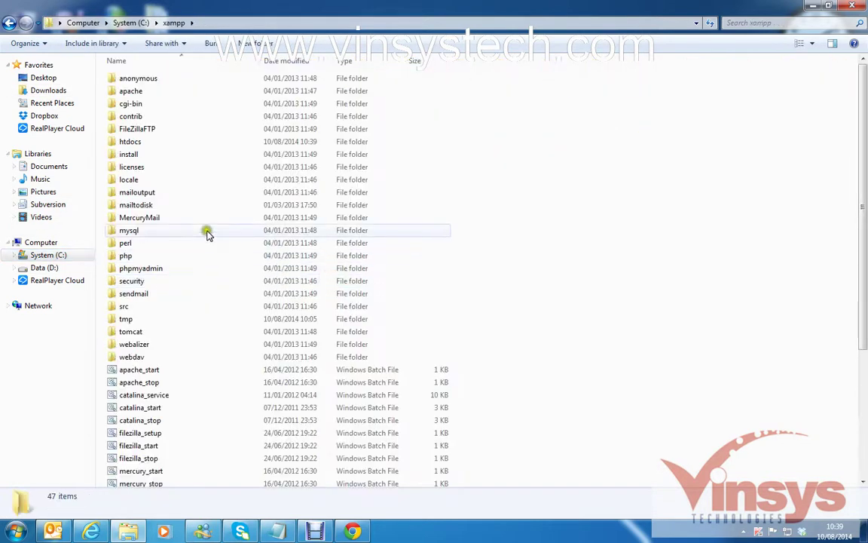
pyautogui.doubleClick(155, 143)
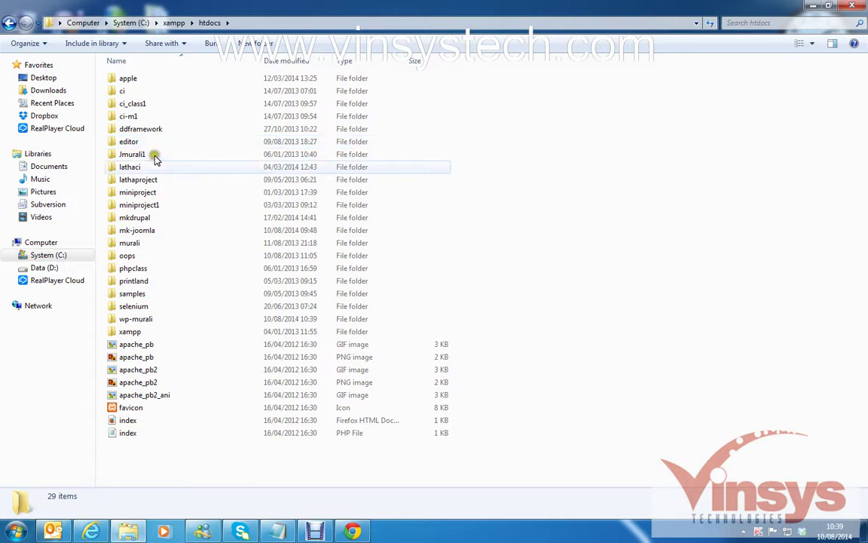
pyautogui.doubleClick(162, 322)
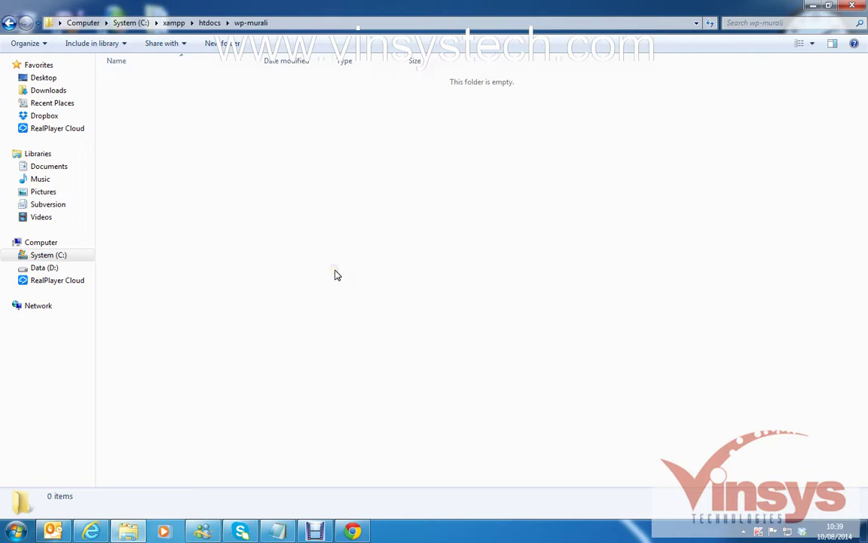
pyautogui.hotkey('ctrl', 'v')
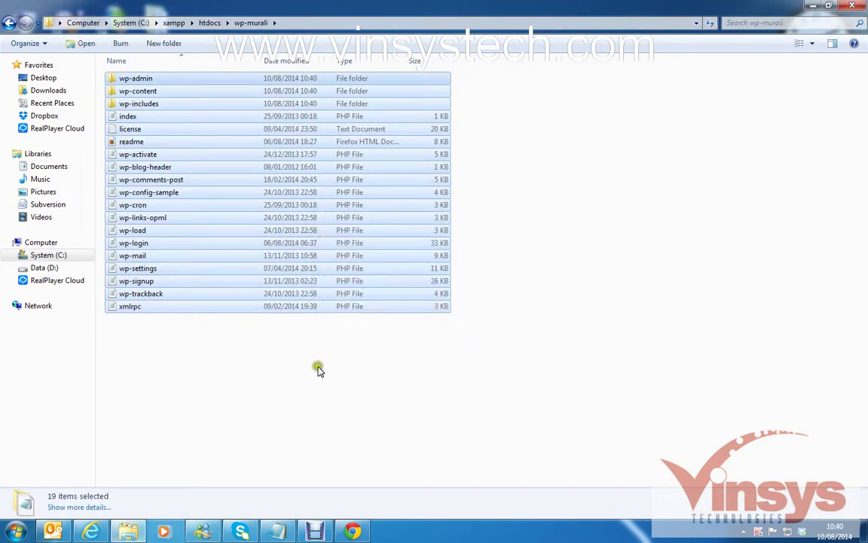
pyautogui.click(318, 366)
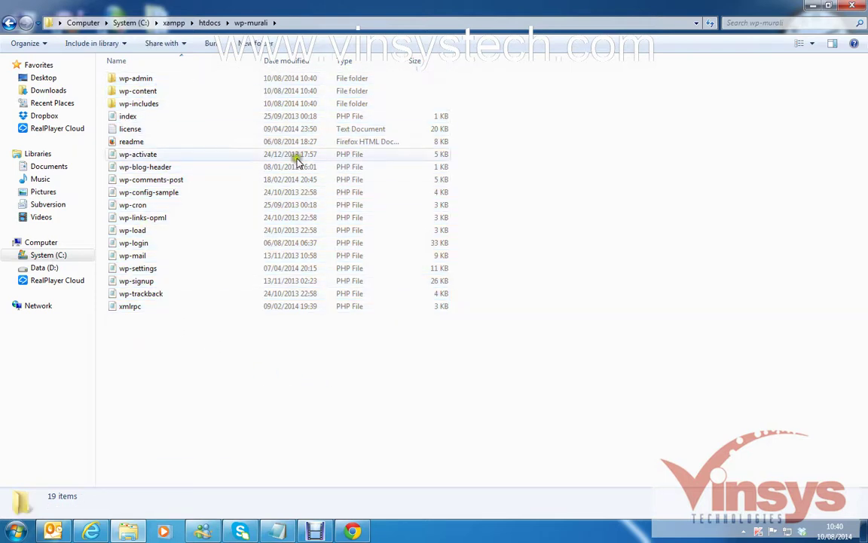
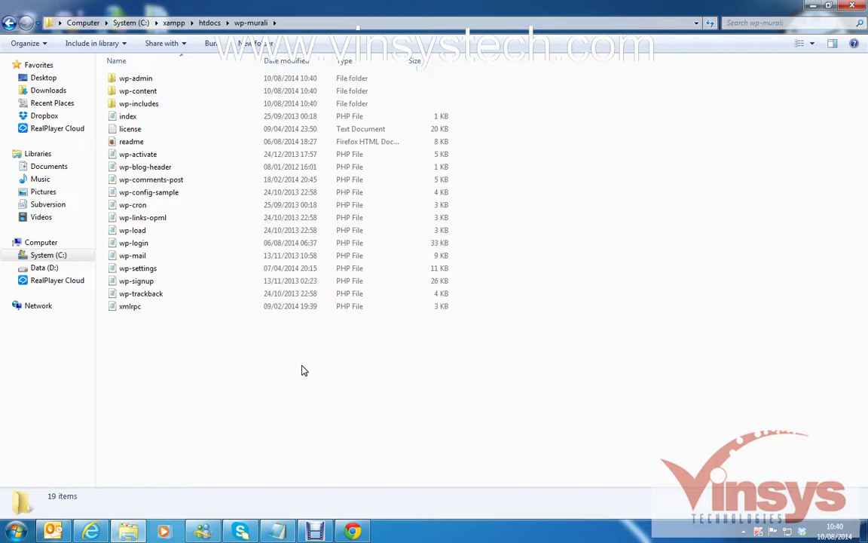
# - Switch to Internet Explorer, which shows the XAMPP welcome page at localhost:81/xampp
pyautogui.click(103, 535)
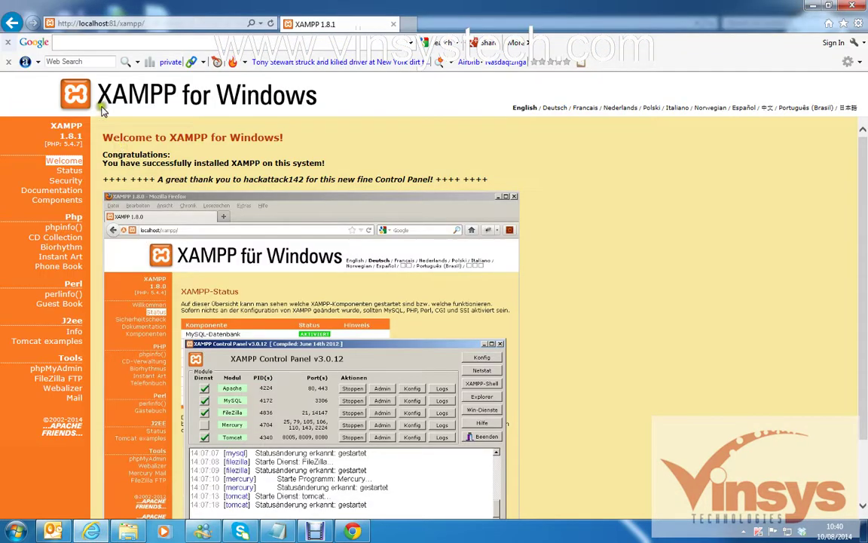
pyautogui.click(171, 27)
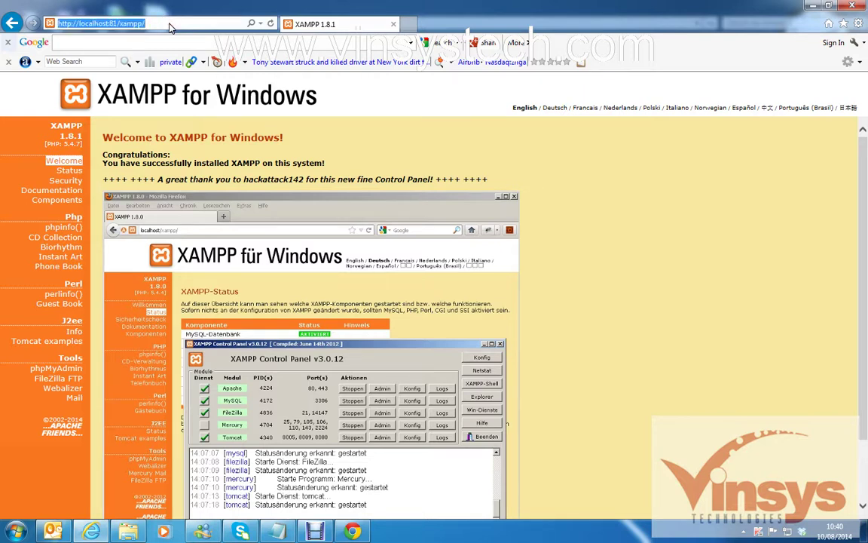
pyautogui.click(170, 27)
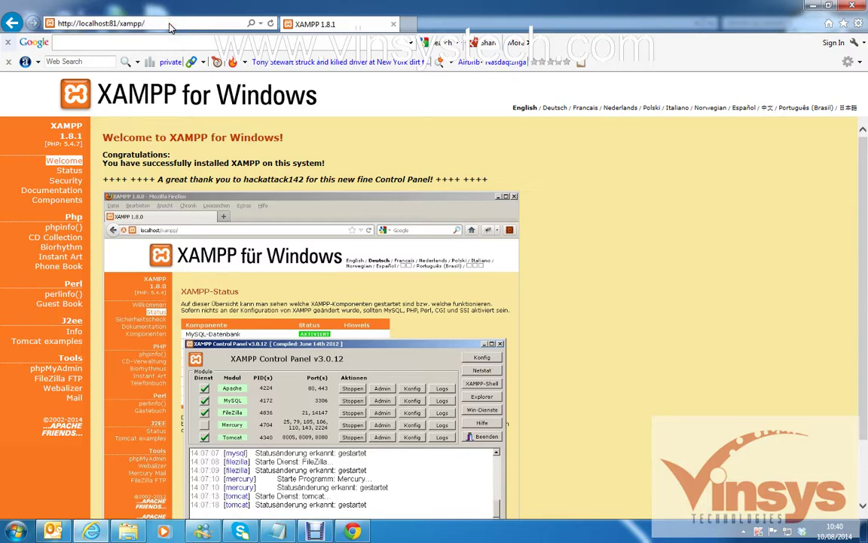
pyautogui.press('BackSpace')
pyautogui.press('BackSpace')
pyautogui.press('BackSpace')
pyautogui.write('pp/')
pyautogui.press('Return')
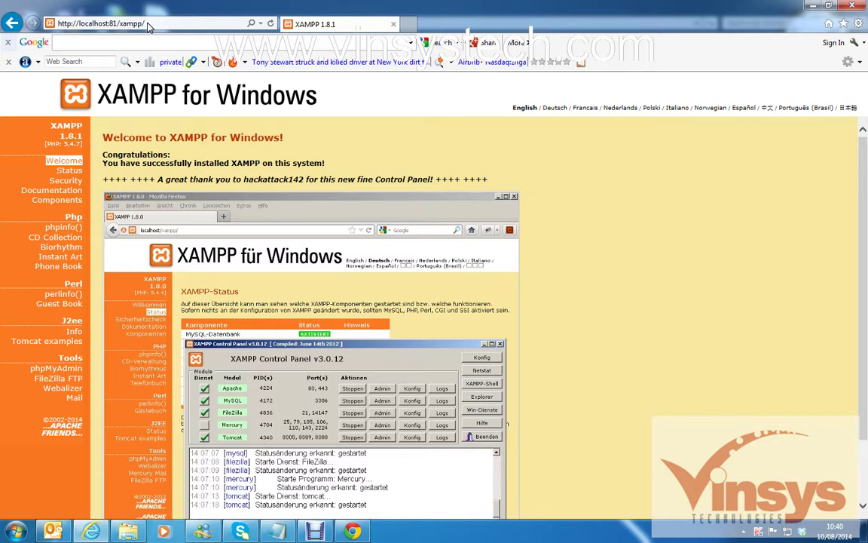
pyautogui.click(148, 27)
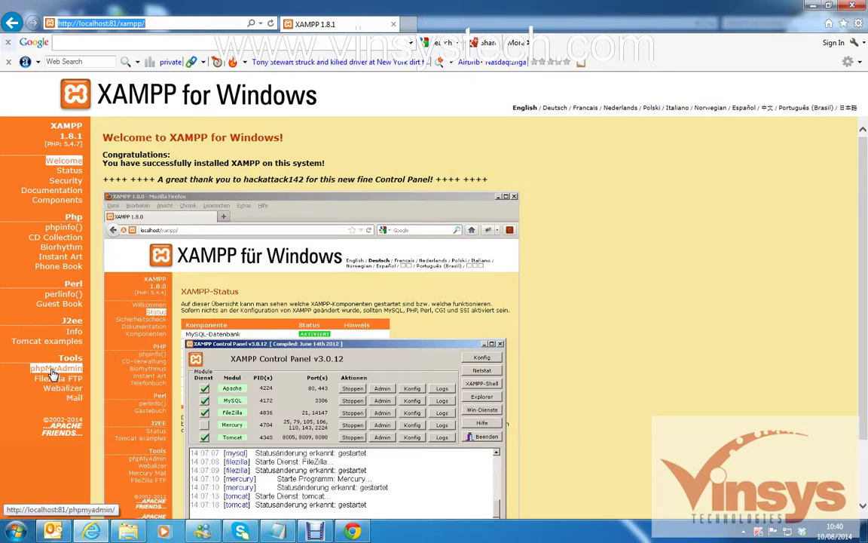
pyautogui.click(52, 373)
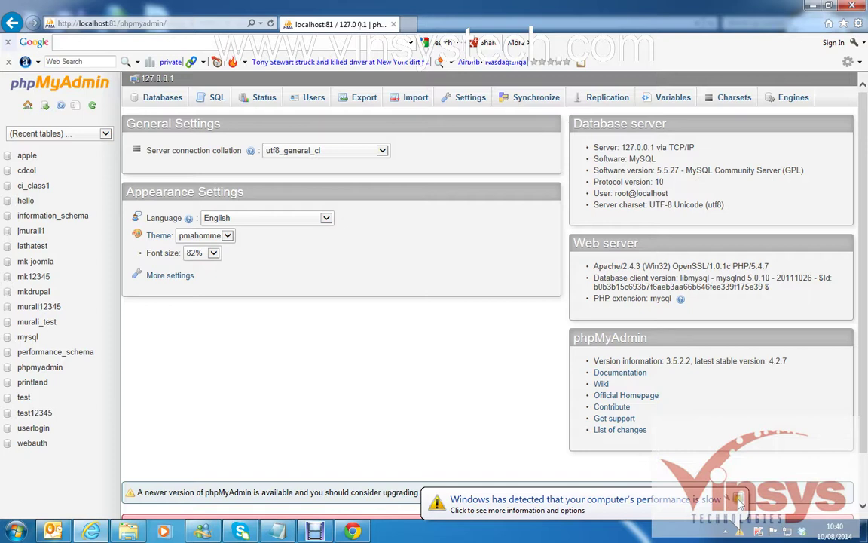
# - Dismiss the performance notice and create the wp-murali database under the Databases tab
pyautogui.click(739, 499)
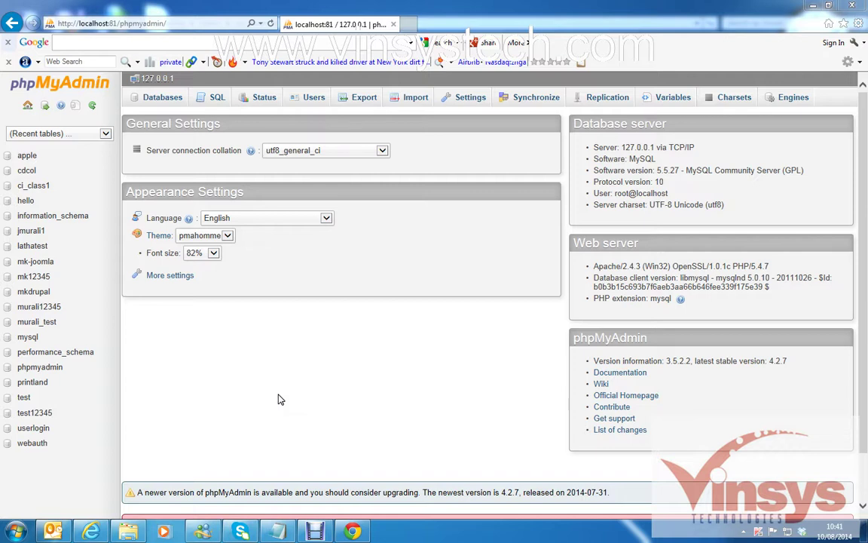
pyautogui.click(159, 100)
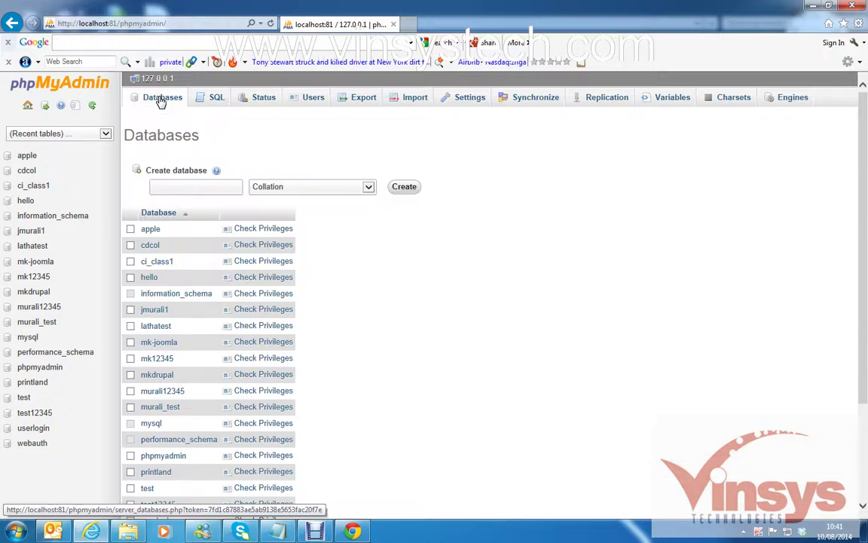
pyautogui.click(199, 188)
pyautogui.write('wp')
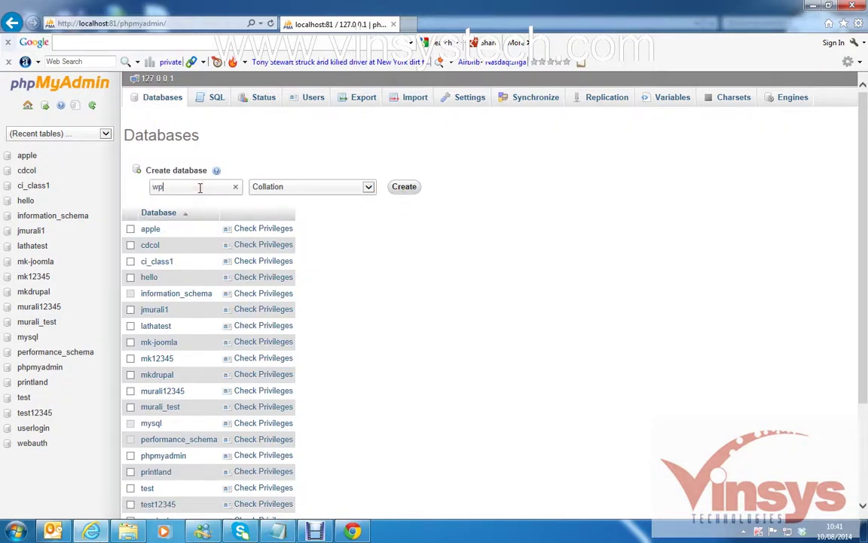
pyautogui.write('-murali')
pyautogui.click(405, 188)
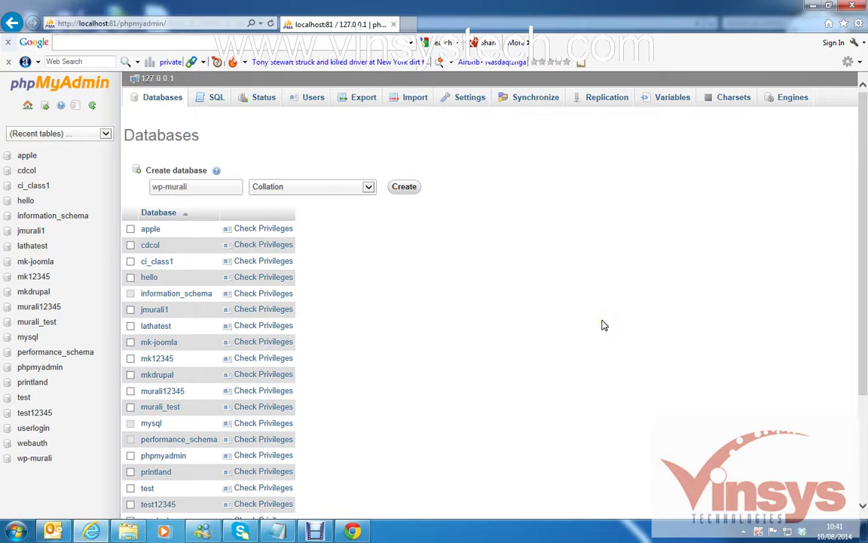
pyautogui.click(411, 25)
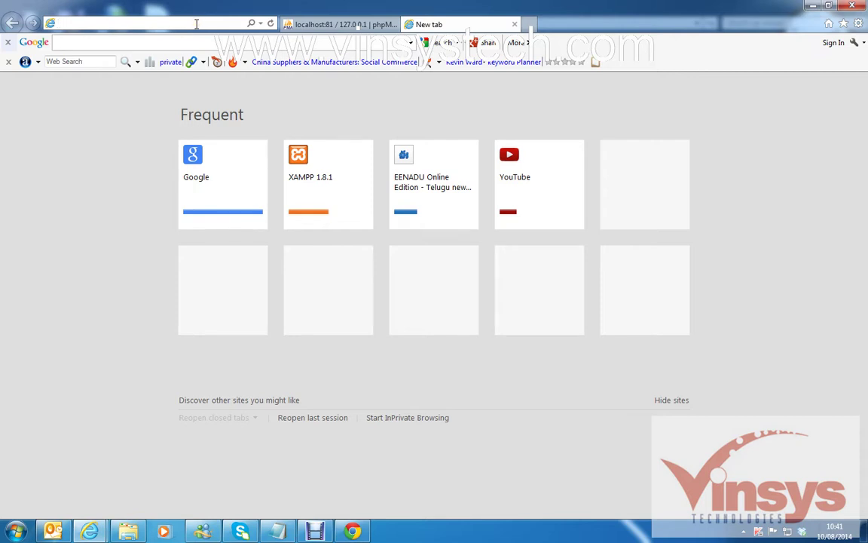
pyautogui.write('localhost:81/')
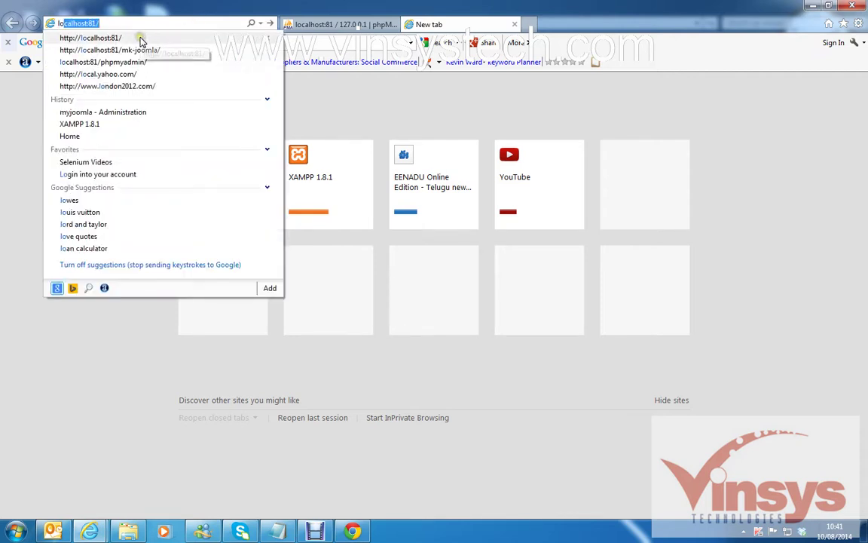
pyautogui.click(140, 36)
pyautogui.click(147, 23)
pyautogui.click(157, 23)
pyautogui.press('BackSpace')
pyautogui.press('BackSpace')
pyautogui.press('BackSpace')
pyautogui.press('BackSpace')
pyautogui.press('BackSpace')
pyautogui.press('BackSpace')
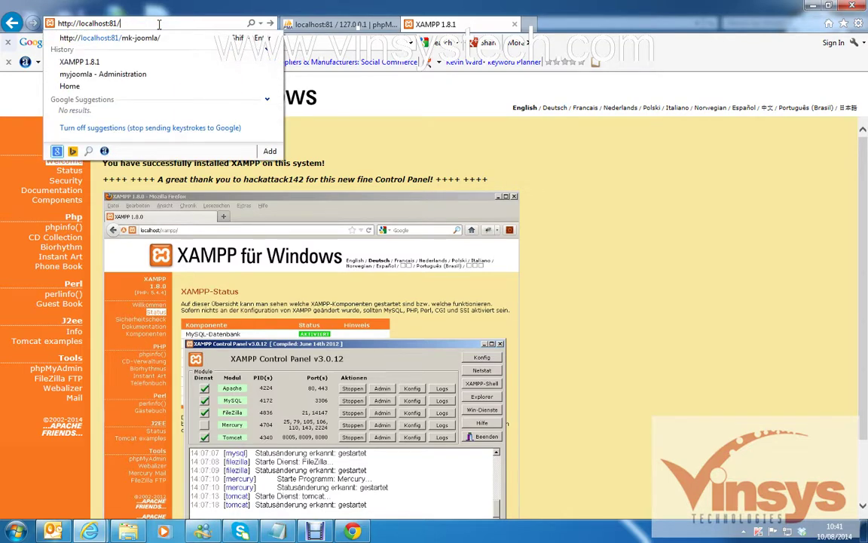
pyautogui.write('wp-')
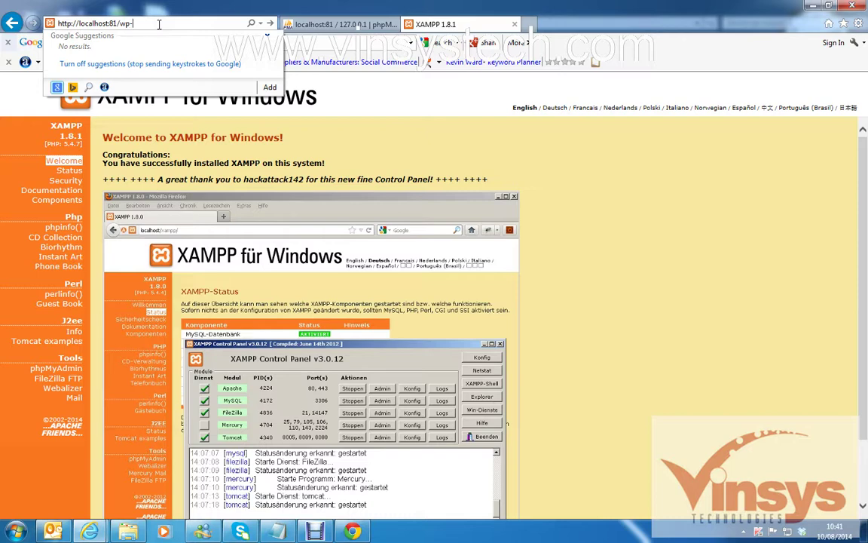
pyautogui.write('murali/')
pyautogui.press('Return')
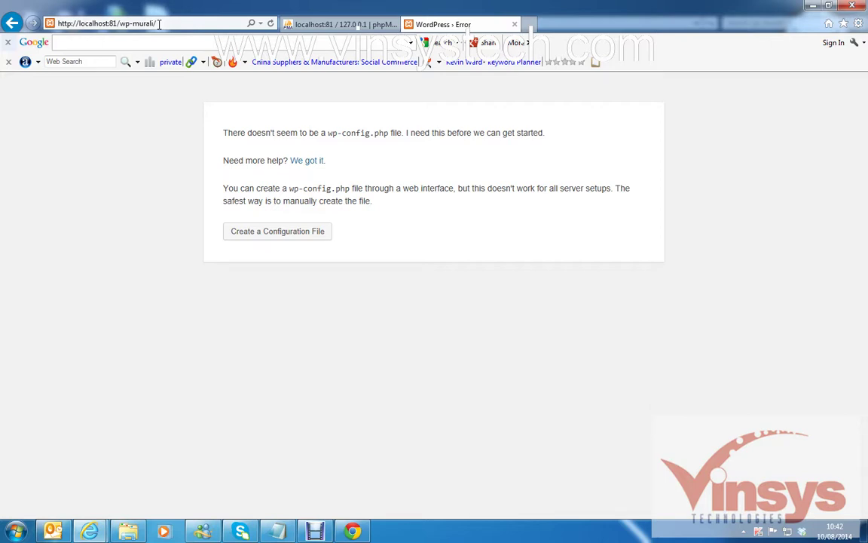
# - Start creating the configuration file and proceed past the list of required database details
pyautogui.click(284, 233)
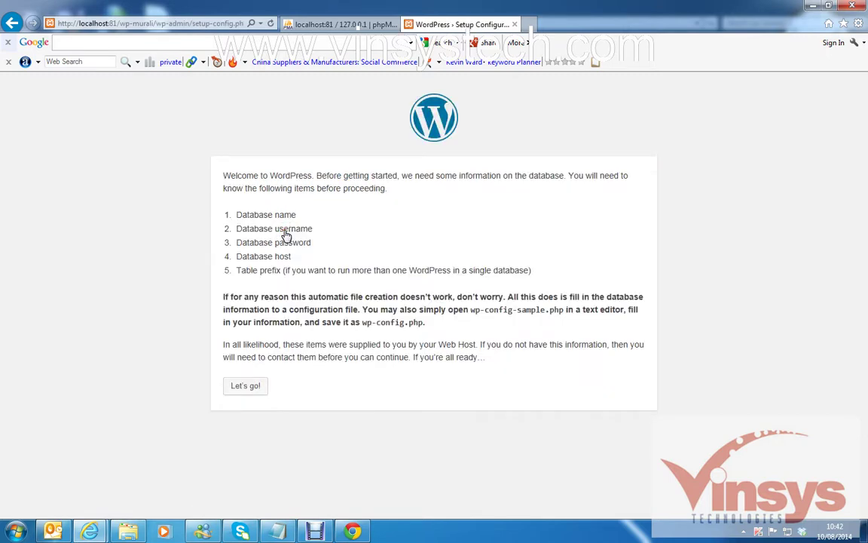
pyautogui.click(237, 214)
pyautogui.moveTo(248, 224); pyautogui.dragTo(294, 263)
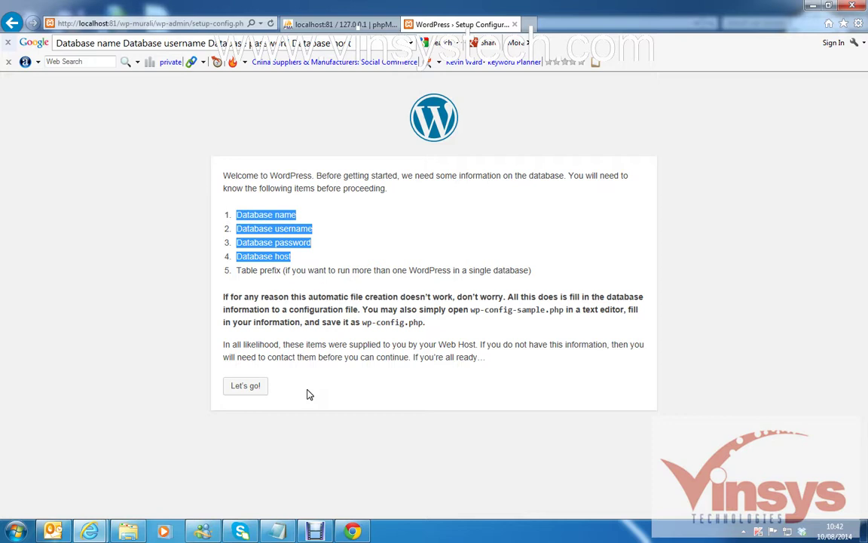
pyautogui.click(245, 386)
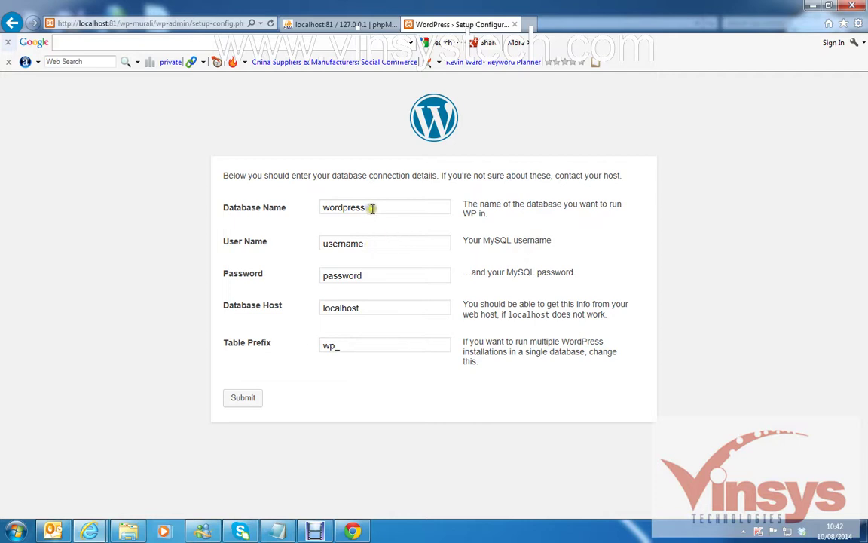
# - Submit database name wp-murali, user root and an empty password
pyautogui.doubleClick(326, 207)
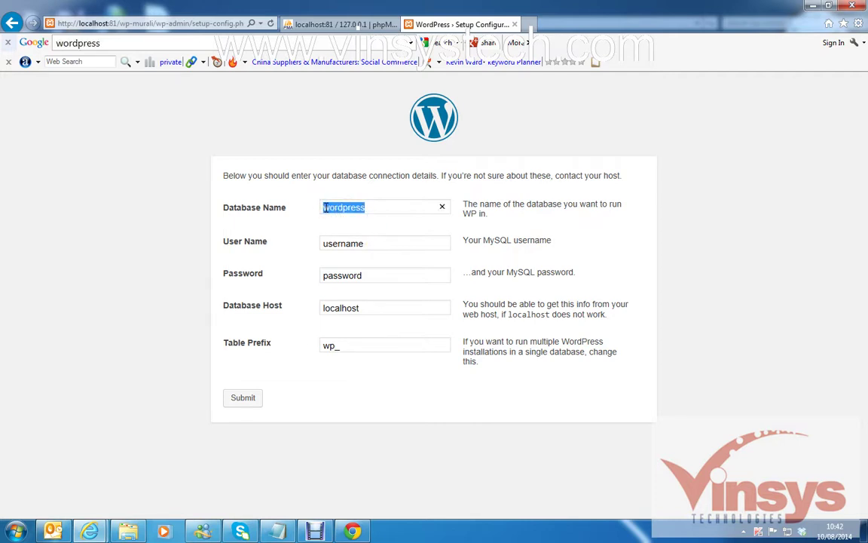
pyautogui.write('wp-')
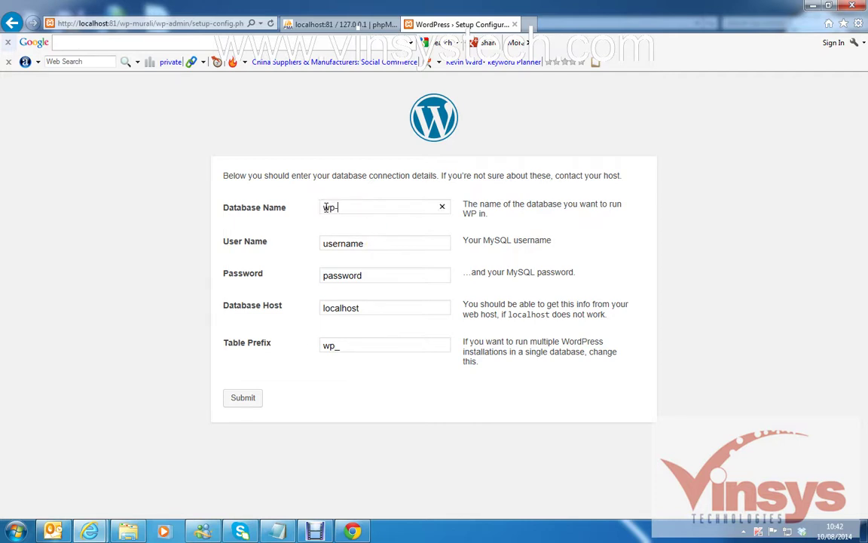
pyautogui.write('murali')
pyautogui.moveTo(380, 246); pyautogui.dragTo(299, 249)
pyautogui.write('root')
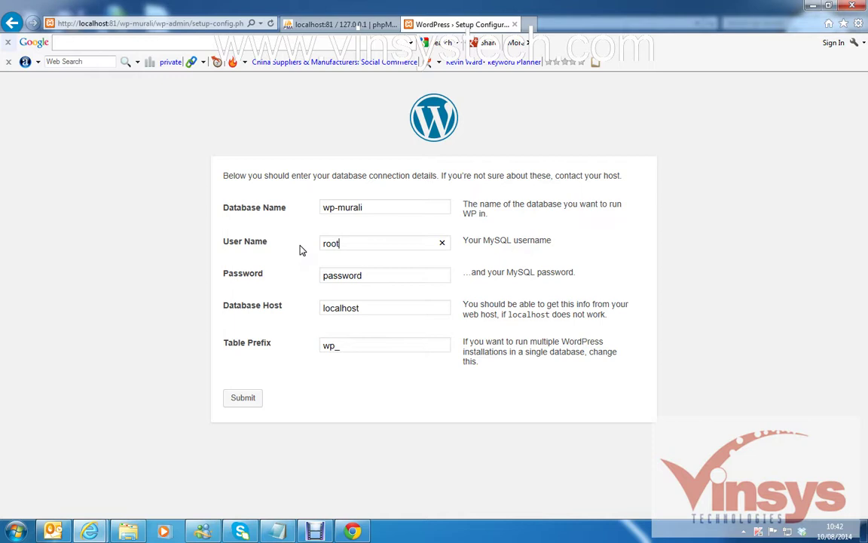
pyautogui.moveTo(386, 275); pyautogui.dragTo(241, 277)
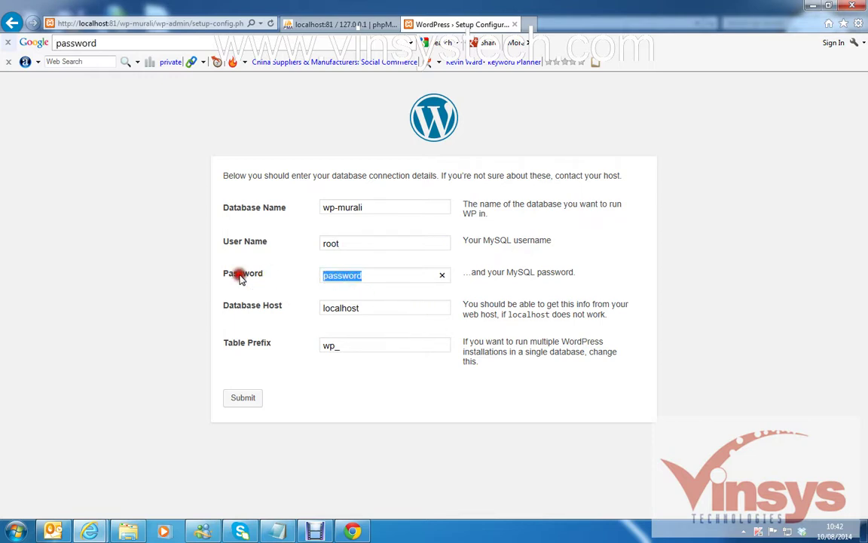
pyautogui.press('BackSpace')
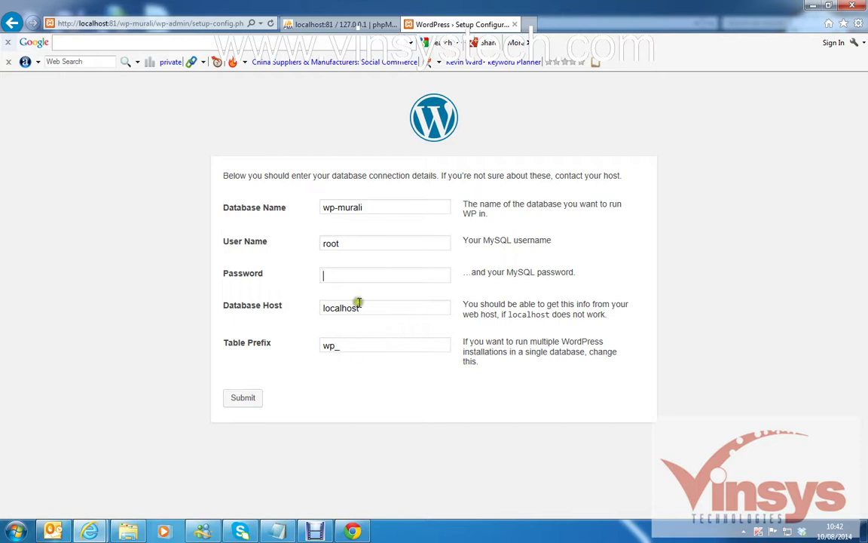
pyautogui.click(245, 400)
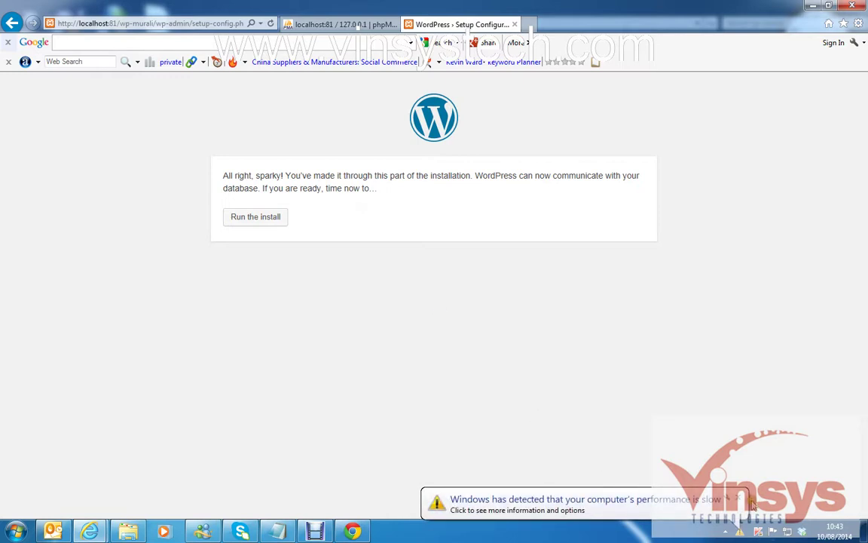
# - Run the install and enter the site title mywordpress
pyautogui.click(254, 217)
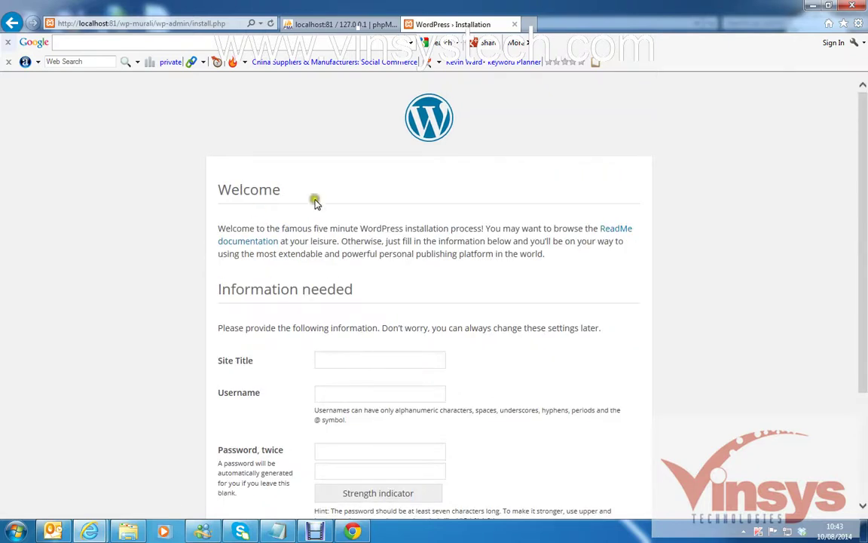
pyautogui.scroll(-1, 754, 278)
pyautogui.scroll(-1, 753, 278)
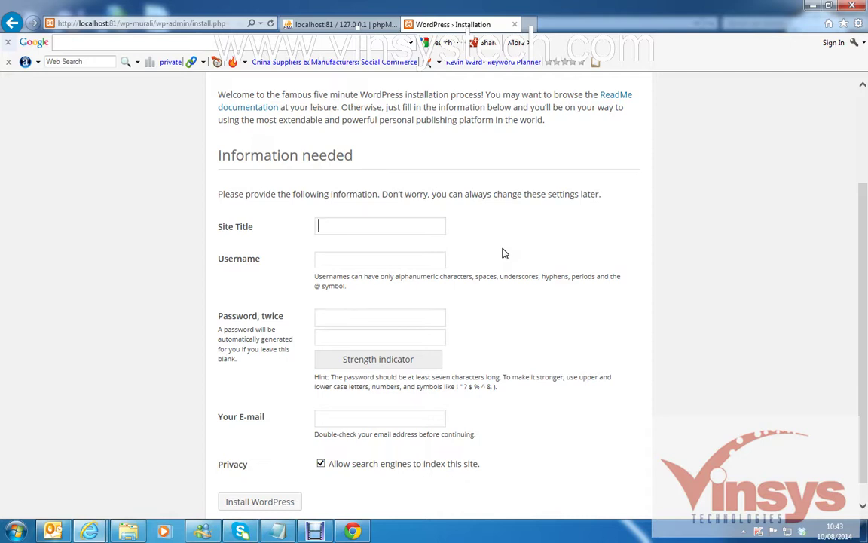
pyautogui.write('mywordpressblo')
pyautogui.press('BackSpace')
pyautogui.press('BackSpace')
pyautogui.press('BackSpace')
pyautogui.write('site')
# - Enter username admin, the admin password twice, and the admin e-mail address
pyautogui.click(393, 265)
pyautogui.write('adm')
pyautogui.click(386, 318)
pyautogui.write('admin')
pyautogui.click(368, 339)
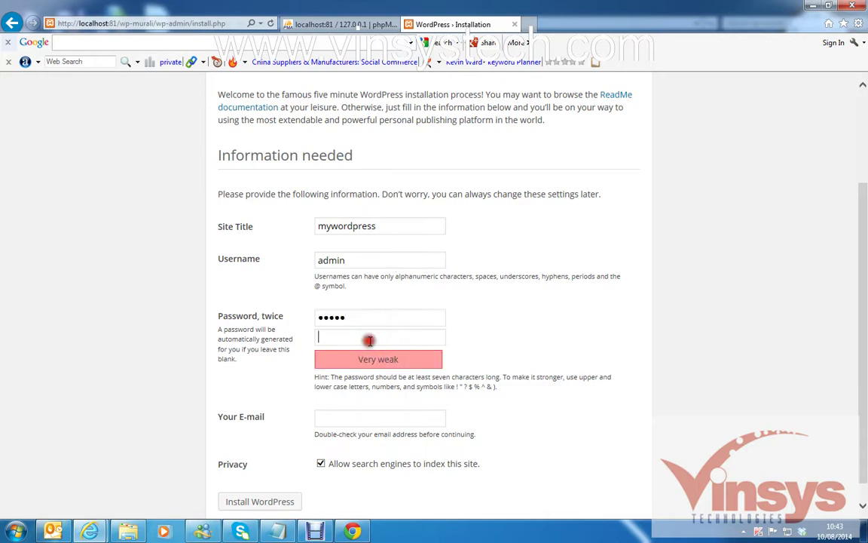
pyautogui.write('admin')
pyautogui.click(354, 412)
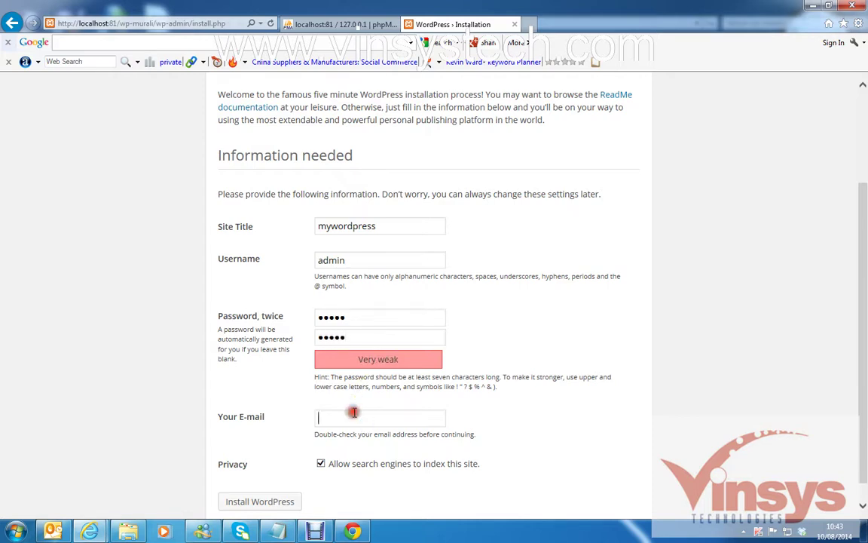
pyautogui.write('admin')
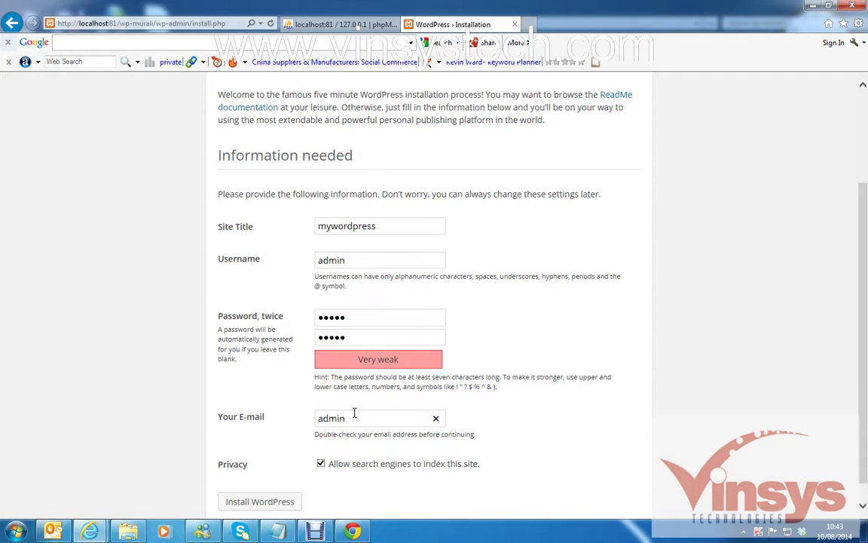
pyautogui.write('@test.com')
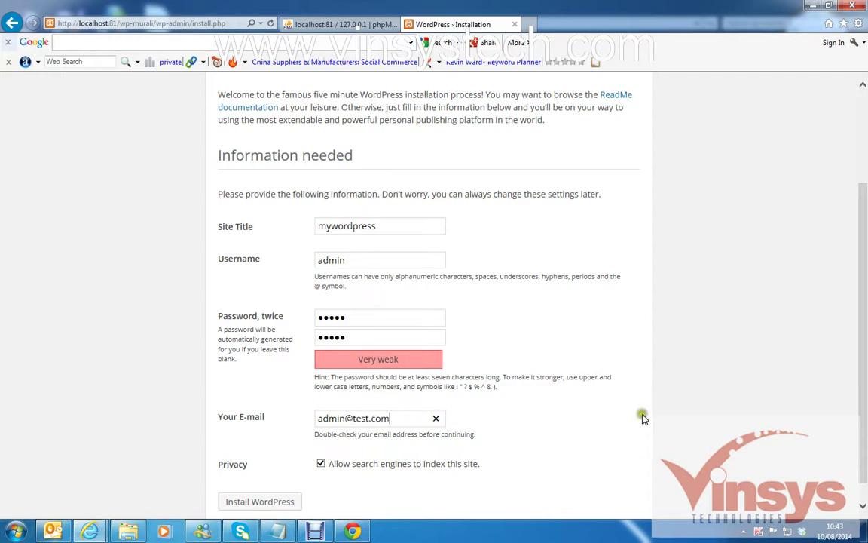
pyautogui.scroll(-1, 644, 414)
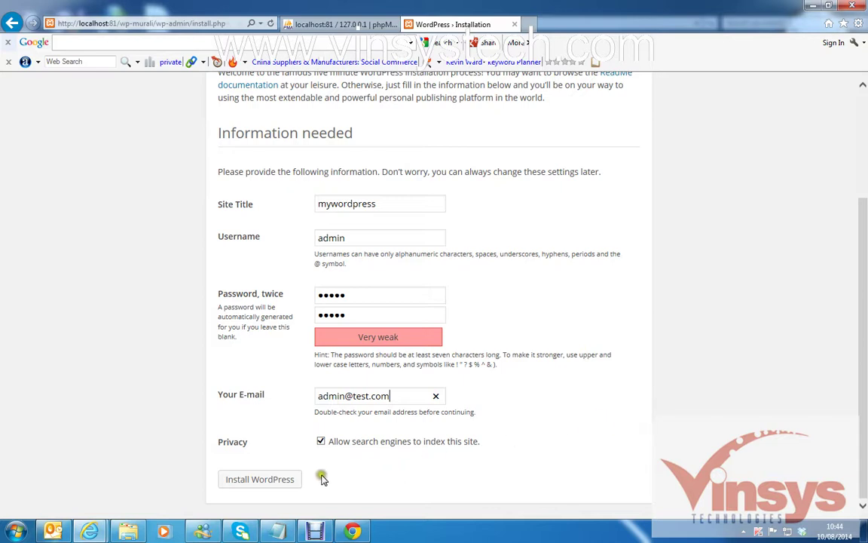
# - Install WordPress, go to the login page and select its web address
pyautogui.click(284, 483)
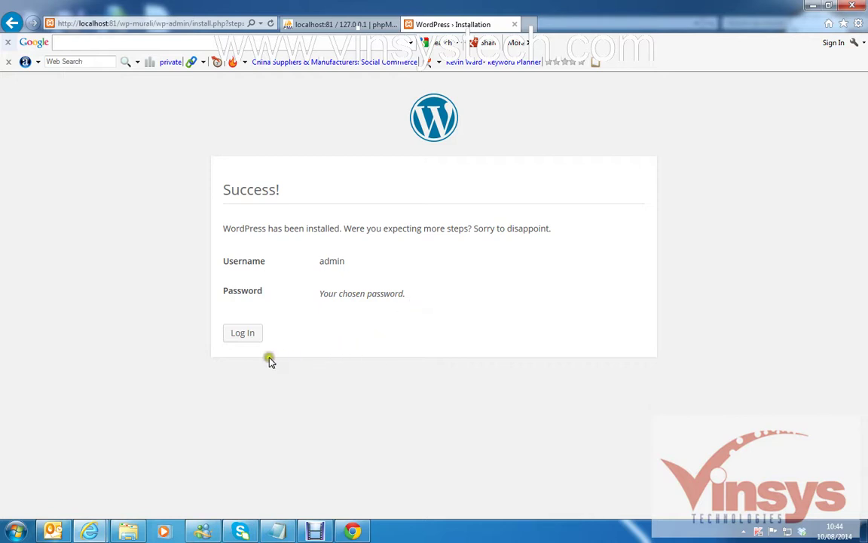
pyautogui.click(240, 339)
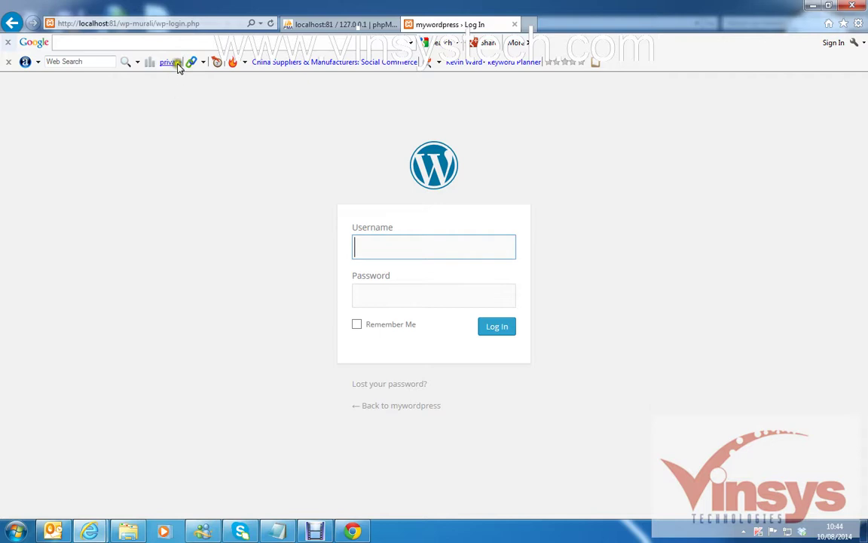
pyautogui.click(121, 23)
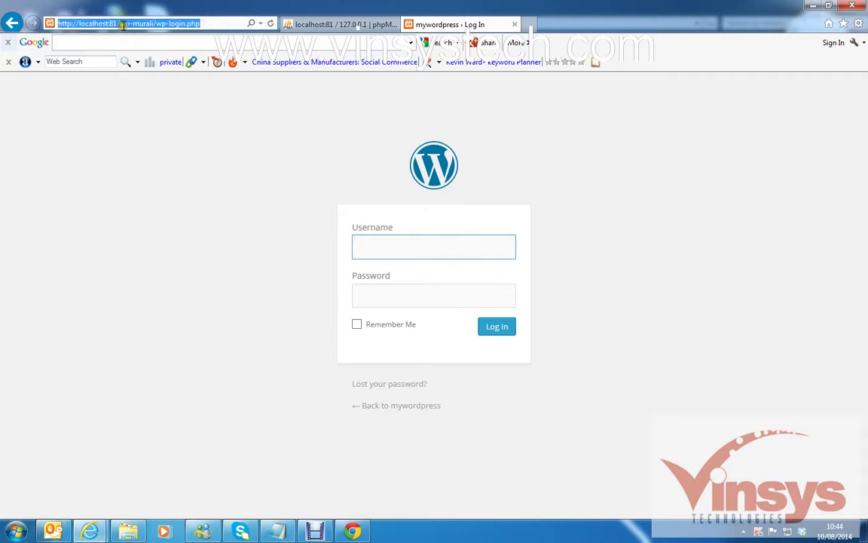
pyautogui.moveTo(119, 23); pyautogui.dragTo(60, 23)
pyautogui.hotkey('ctrl', 'c')
# - Paste the login URL twice below item 2 in the notes, trimming one to the site root
pyautogui.click(277, 531)
pyautogui.click(440, 226)
pyautogui.press('Return')
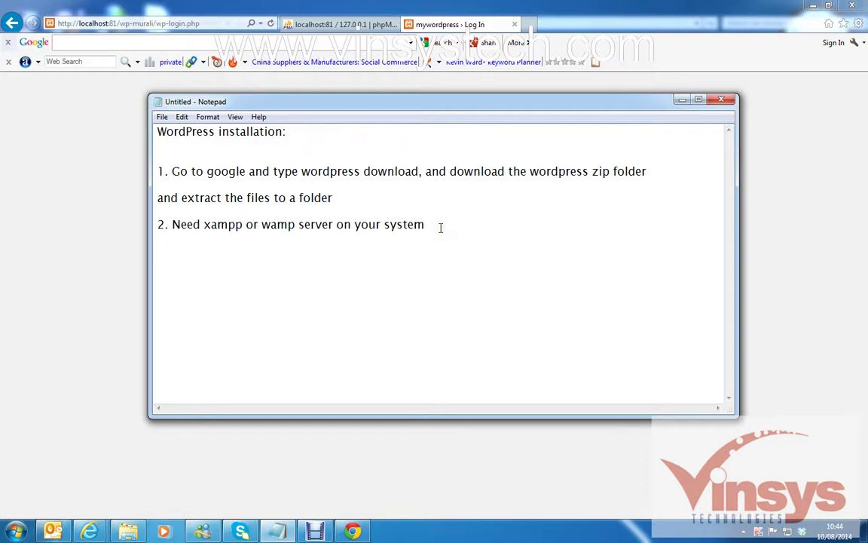
pyautogui.press('Return')
pyautogui.hotkey('ctrl', 'v')
pyautogui.click(449, 221)
pyautogui.press('Return')
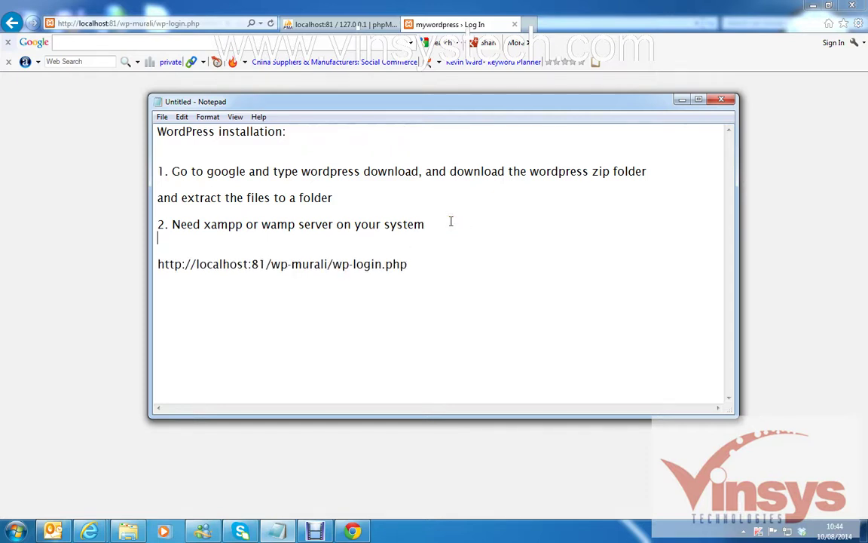
pyautogui.press('Return')
pyautogui.hotkey('ctrl', 'v')
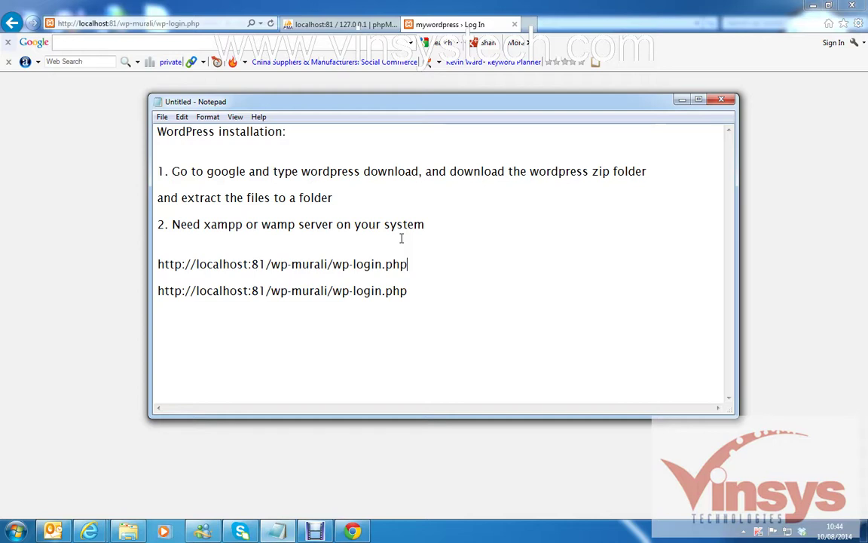
pyautogui.press('BackSpace')
pyautogui.press('BackSpace')
pyautogui.press('BackSpace')
pyautogui.press('BackSpace')
pyautogui.press('BackSpace')
pyautogui.press('BackSpace')
pyautogui.press('BackSpace')
pyautogui.press('BackSpace')
pyautogui.press('BackSpace')
pyautogui.press('BackSpace')
pyautogui.press('BackSpace')
pyautogui.press('BackSpace')
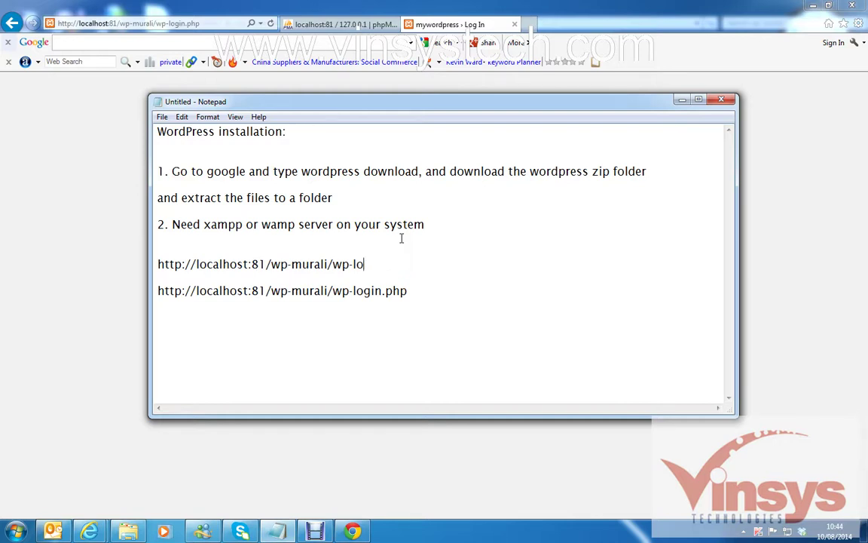
pyautogui.press('Return')
# - Label the URLs 'front end website:' and 'admin : login', then note the admin credentials below
pyautogui.click(204, 250)
pyautogui.write('front end wbesite')
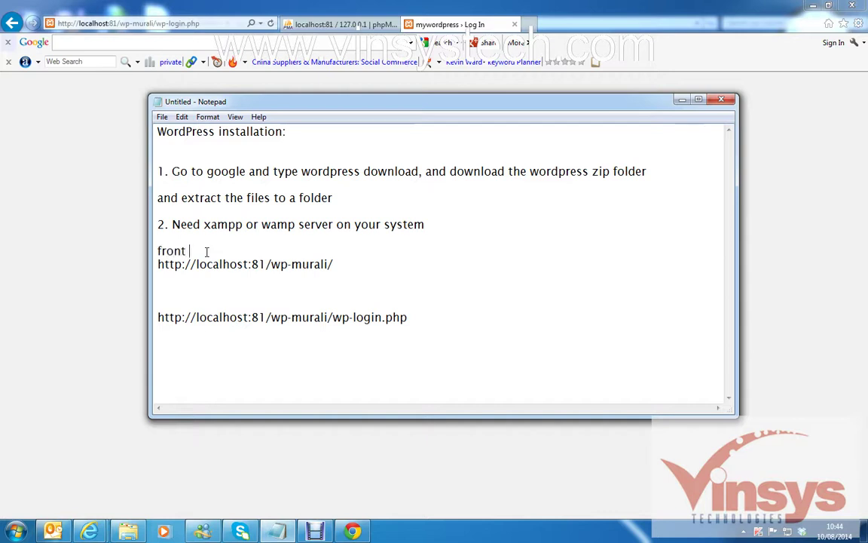
pyautogui.press('BackSpace')
pyautogui.press('BackSpace')
pyautogui.press('BackSpace')
pyautogui.press('BackSpace')
pyautogui.press('BackSpace')
pyautogui.press('BackSpace')
pyautogui.write('ebsite:')
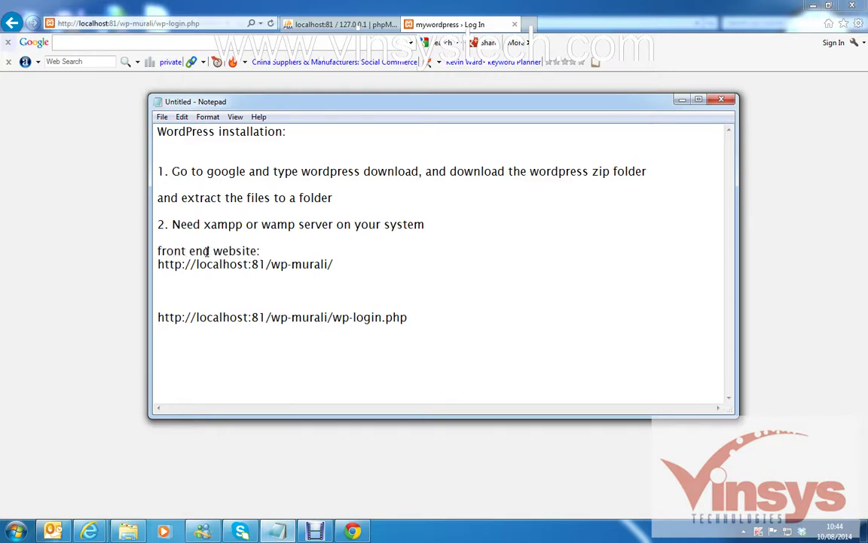
pyautogui.click(160, 303)
pyautogui.write('admin : log')
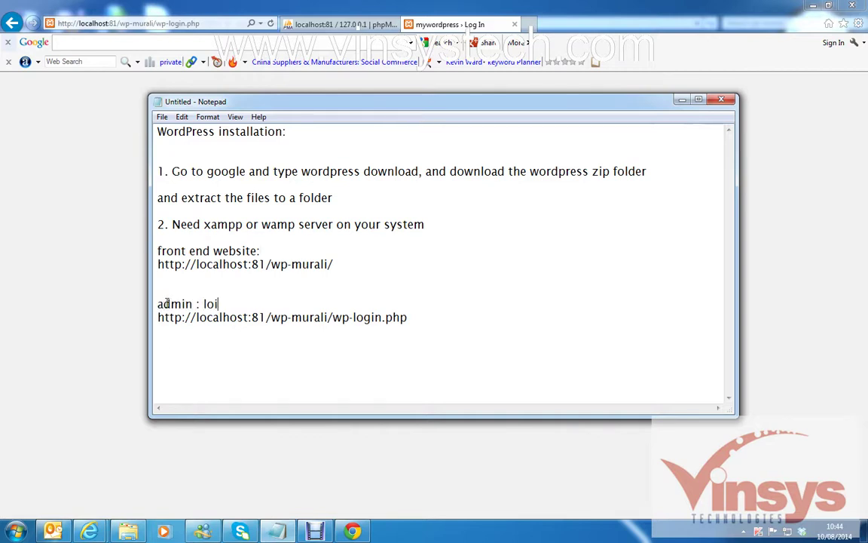
pyautogui.write('in')
pyautogui.click(438, 312)
pyautogui.press('Return')
pyautogui.press('Return')
pyautogui.write('admin / admin')
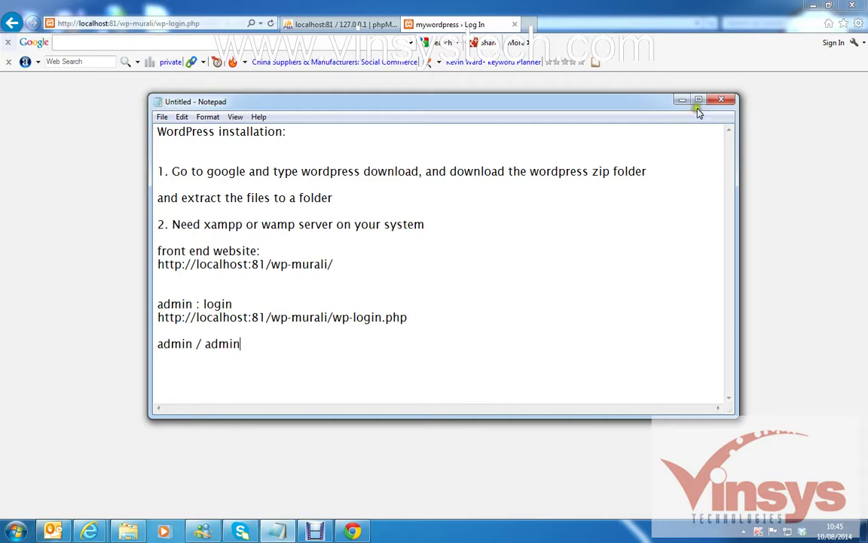
# - Sign in to the WordPress login page as the admin user, declining the browser's offer to save the password
pyautogui.click(681, 99)
pyautogui.click(360, 247)
pyautogui.write('admin')
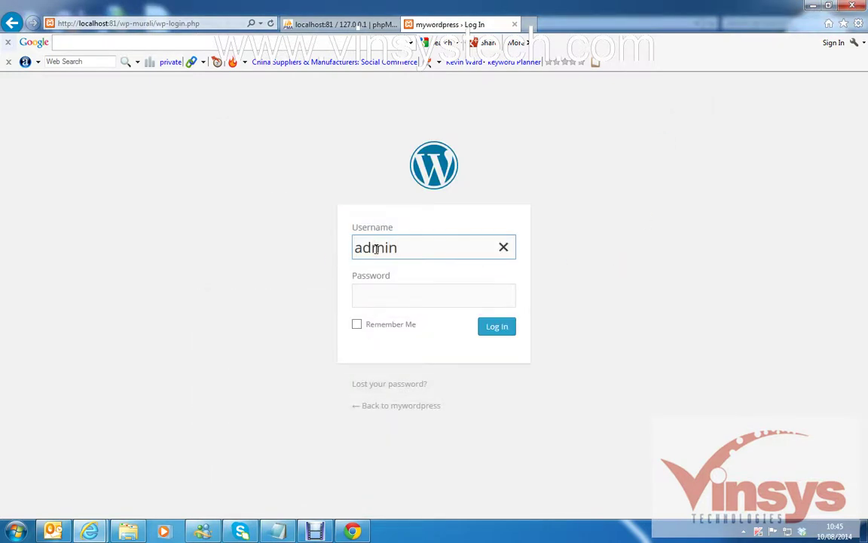
pyautogui.click(394, 299)
pyautogui.write('admin')
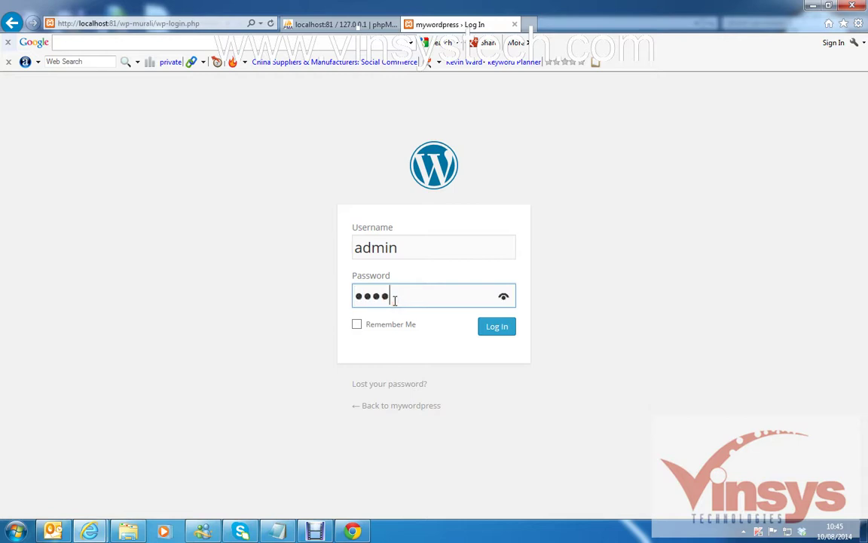
pyautogui.click(491, 339)
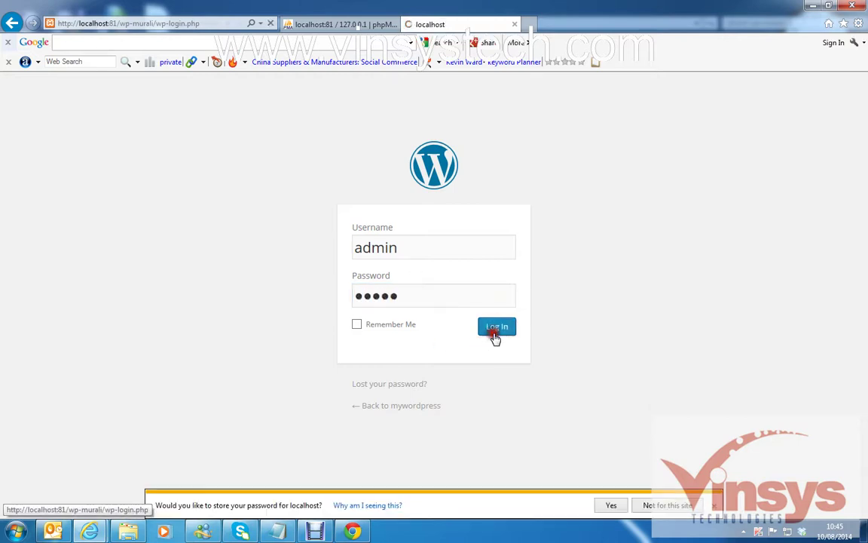
pyautogui.click(712, 506)
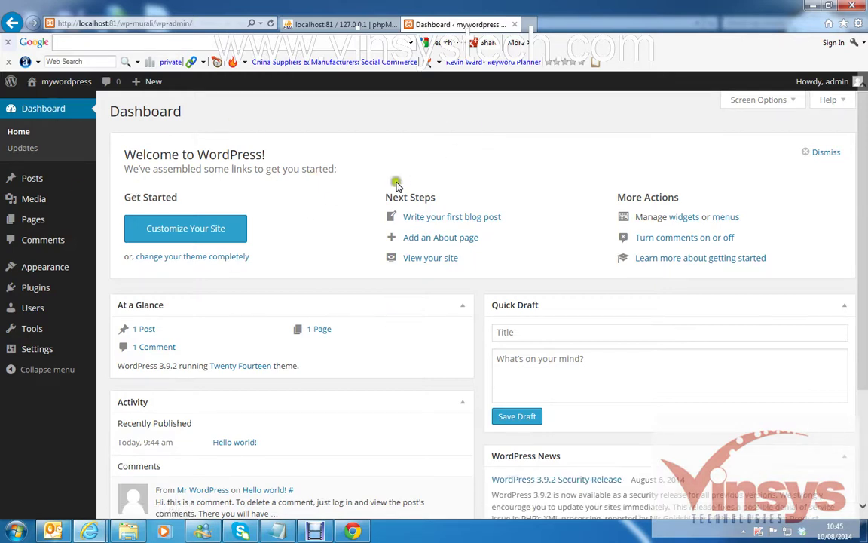
# - Log out of the admin area from the Howdy account menu after browsing the sidebar menus
pyautogui.moveTo(12, 224)
pyautogui.moveTo(53, 290)
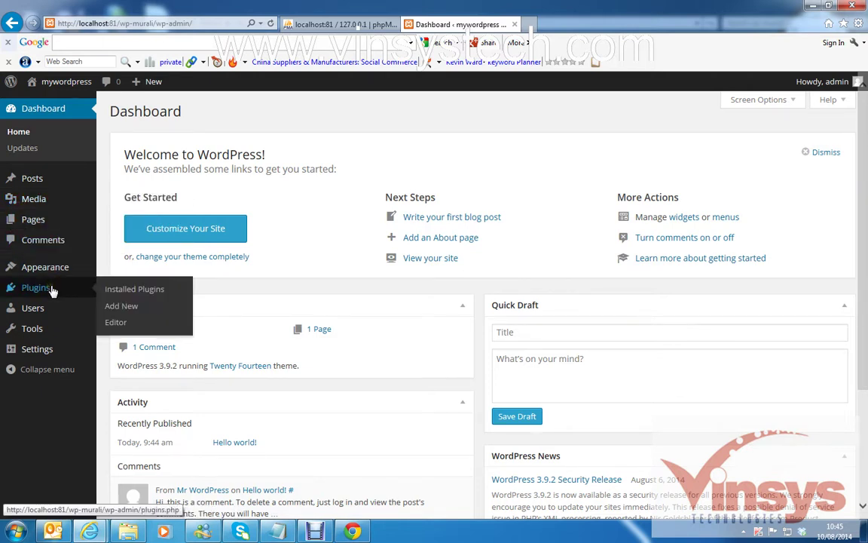
pyautogui.moveTo(34, 309)
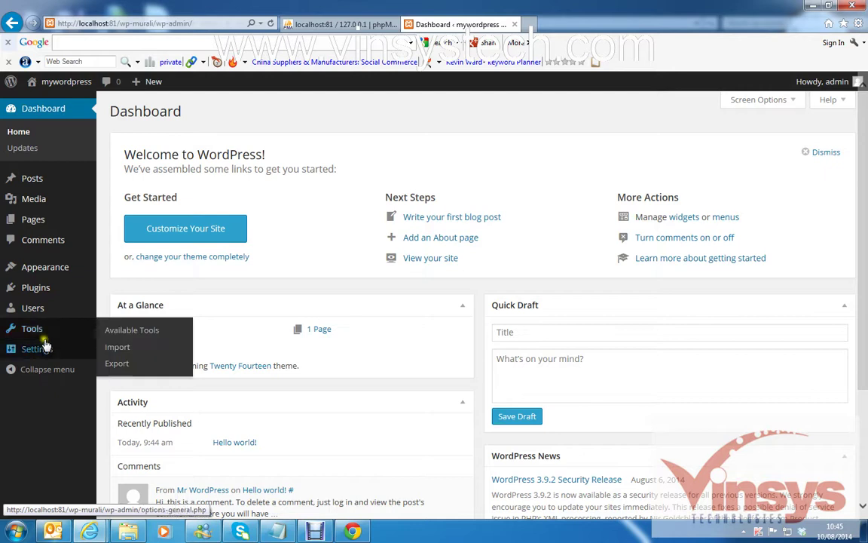
pyautogui.moveTo(20, 345)
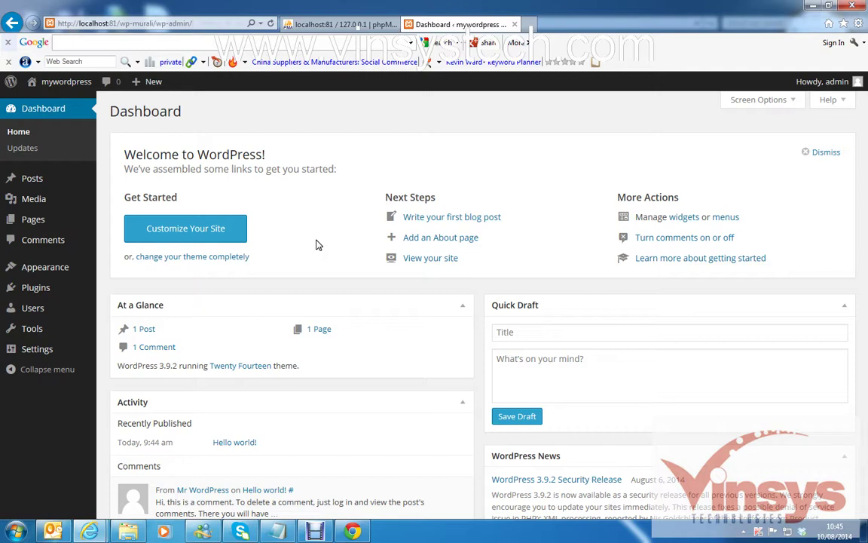
pyautogui.moveTo(829, 85)
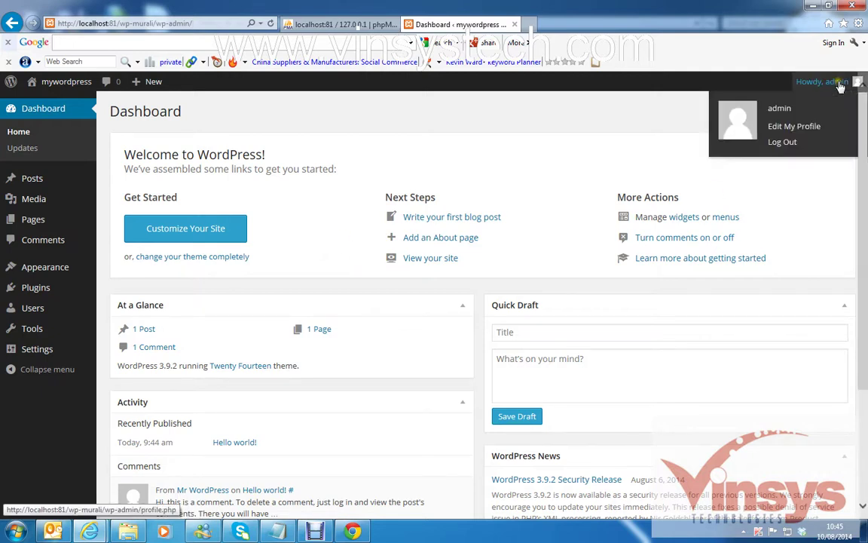
pyautogui.click(790, 144)
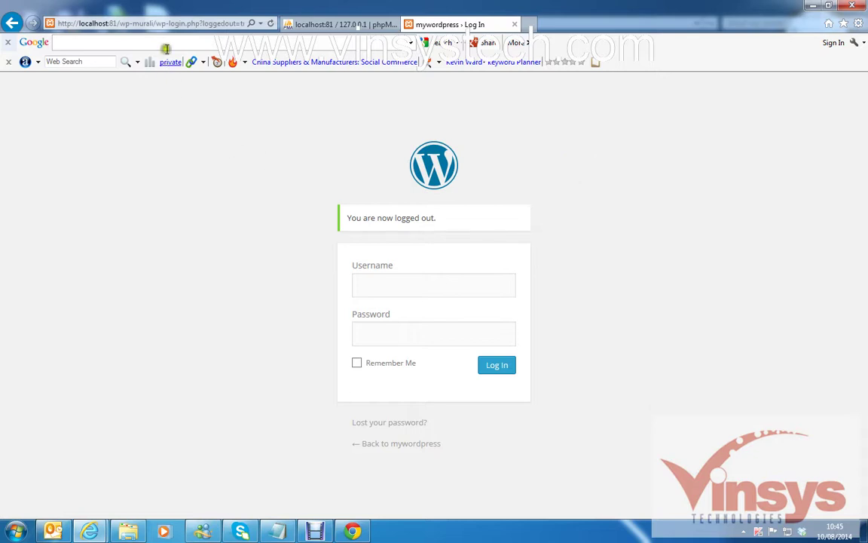
pyautogui.click(200, 24)
pyautogui.press('End')
pyautogui.press('BackSpace')
pyautogui.press('BackSpace')
pyautogui.press('BackSpace')
pyautogui.press('BackSpace')
pyautogui.press('BackSpace')
pyautogui.press('BackSpace')
pyautogui.press('BackSpace')
pyautogui.press('BackSpace')
pyautogui.press('BackSpace')
pyautogui.press('BackSpace')
pyautogui.press('BackSpace')
pyautogui.press('BackSpace')
pyautogui.press('BackSpace')
pyautogui.press('BackSpace')
pyautogui.press('BackSpace')
pyautogui.press('BackSpace')
pyautogui.press('BackSpace')
pyautogui.press('BackSpace')
pyautogui.press('BackSpace')
pyautogui.press('BackSpace')
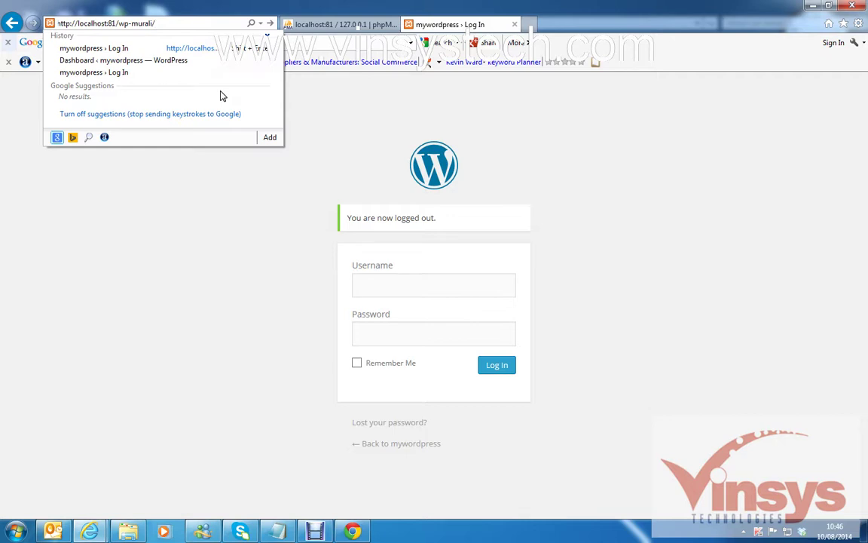
# - Load the site's front-end home page and scroll through it
pyautogui.press('Return')
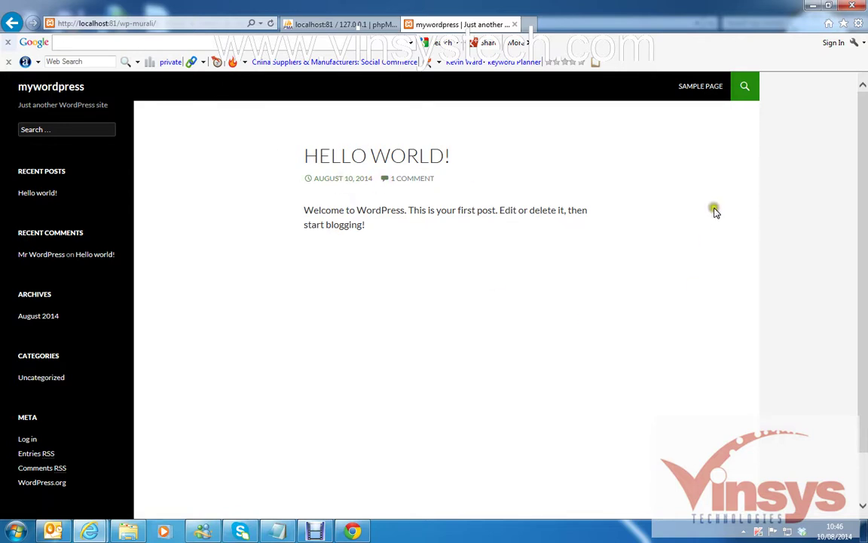
pyautogui.scroll(-2, 712, 216)
pyautogui.scroll(2, 709, 217)
# - View the Hello world! post from Recent Posts, reading its text and single sample comment
pyautogui.click(34, 198)
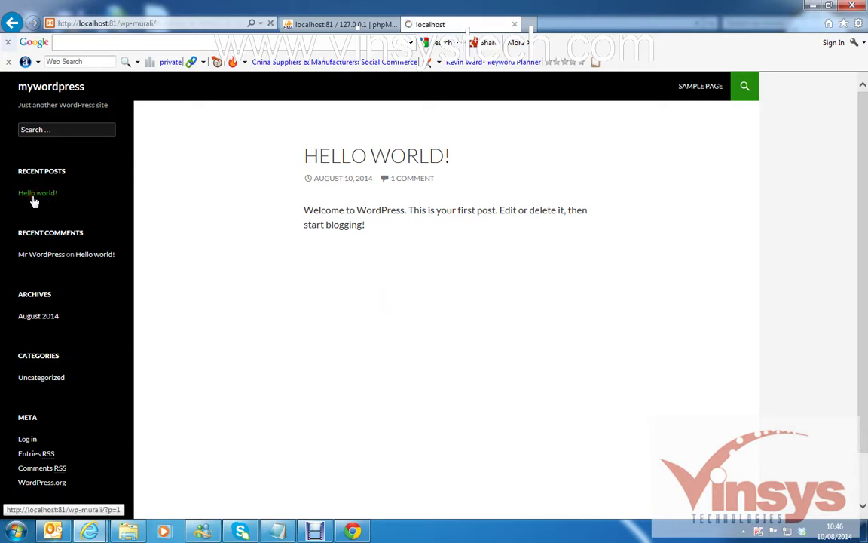
pyautogui.scroll(-3, 593, 337)
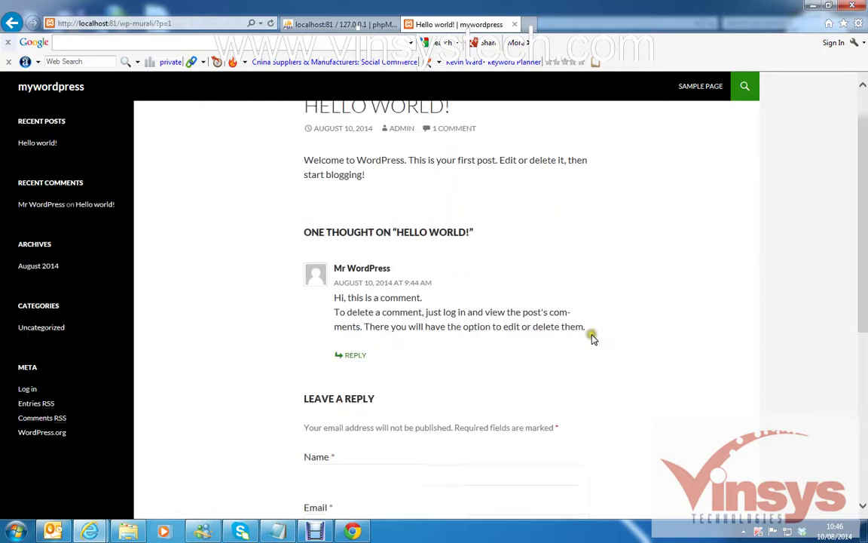
pyautogui.scroll(-3, 593, 339)
pyautogui.scroll(5, 571, 345)
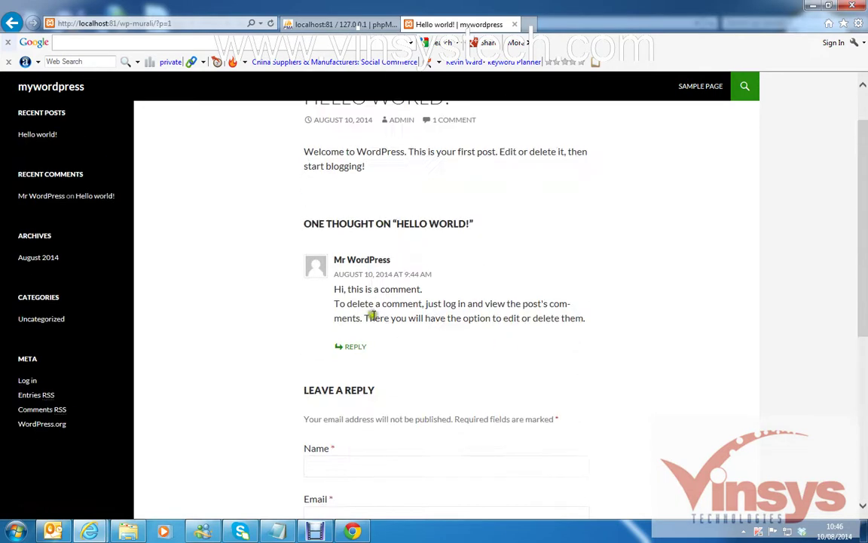
pyautogui.scroll(-3, 573, 436)
pyautogui.scroll(5, 535, 432)
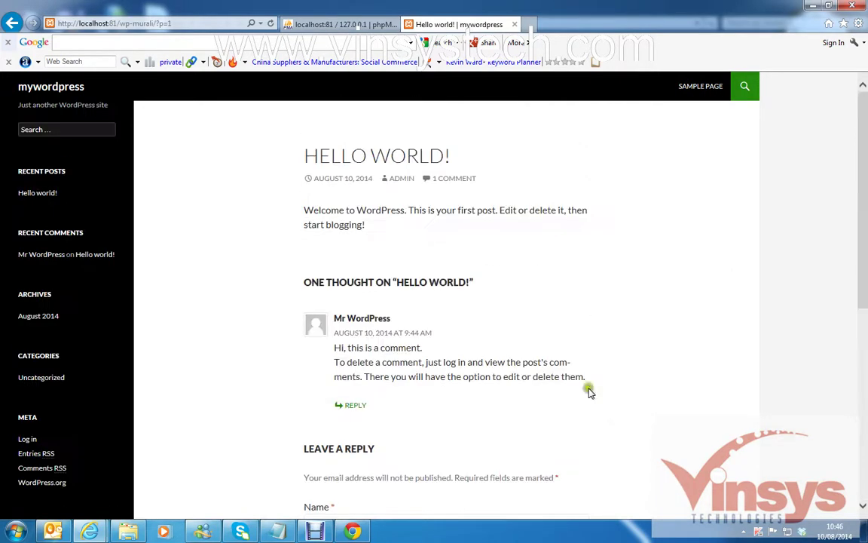
pyautogui.click(676, 281)
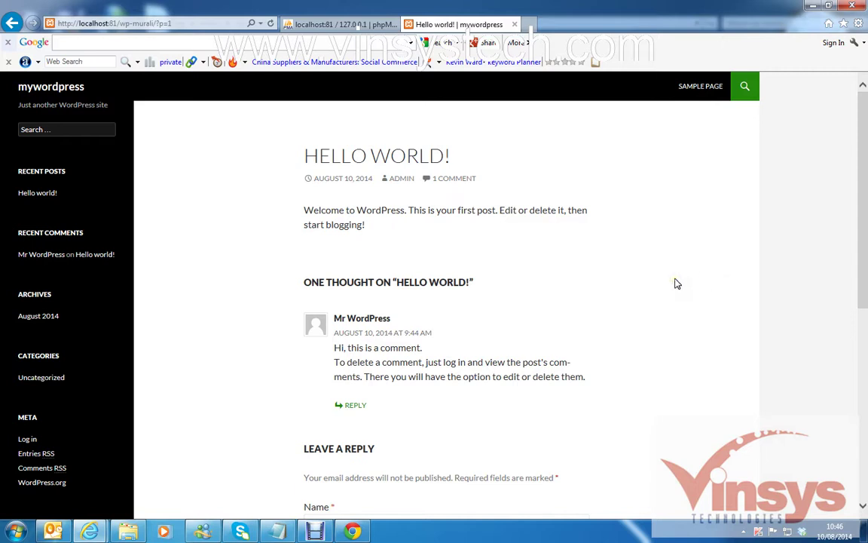